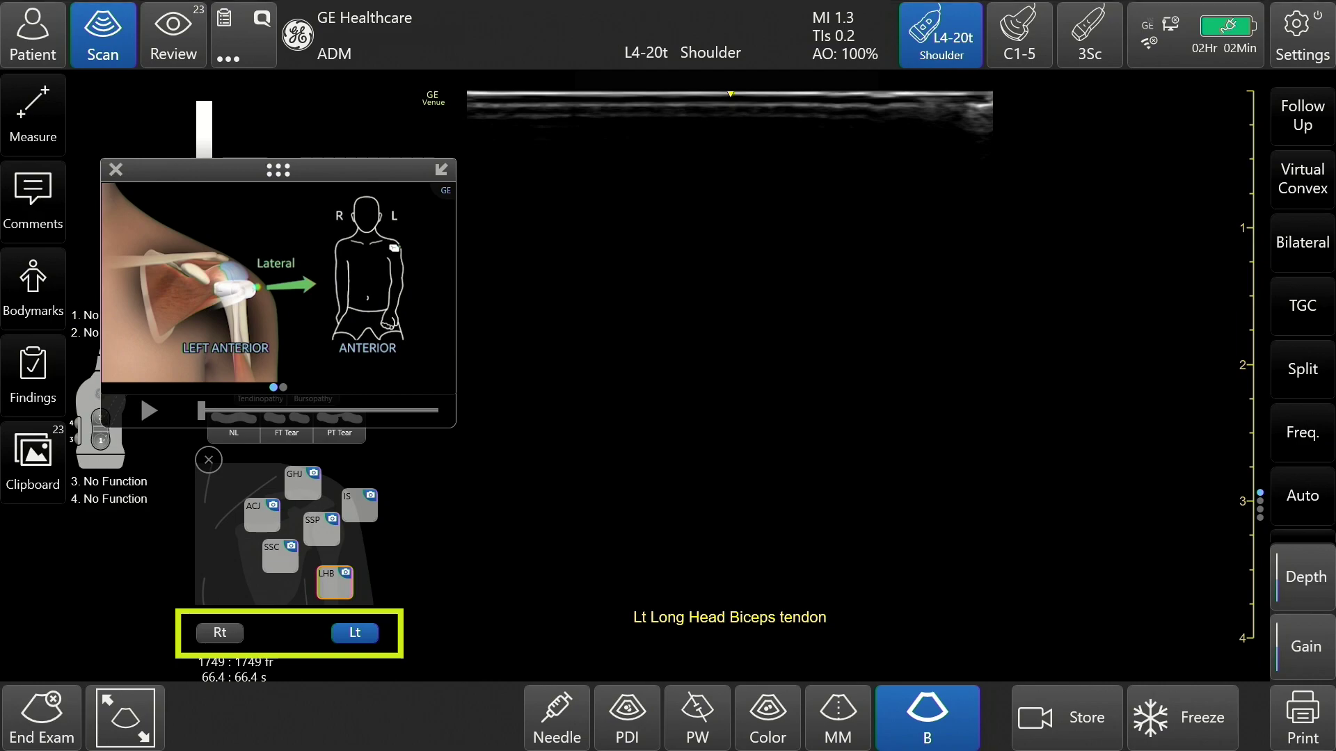
Switch the shoulder diagram to the right side and expand the MSK preset category for the L4-20t probe
click(219, 632)
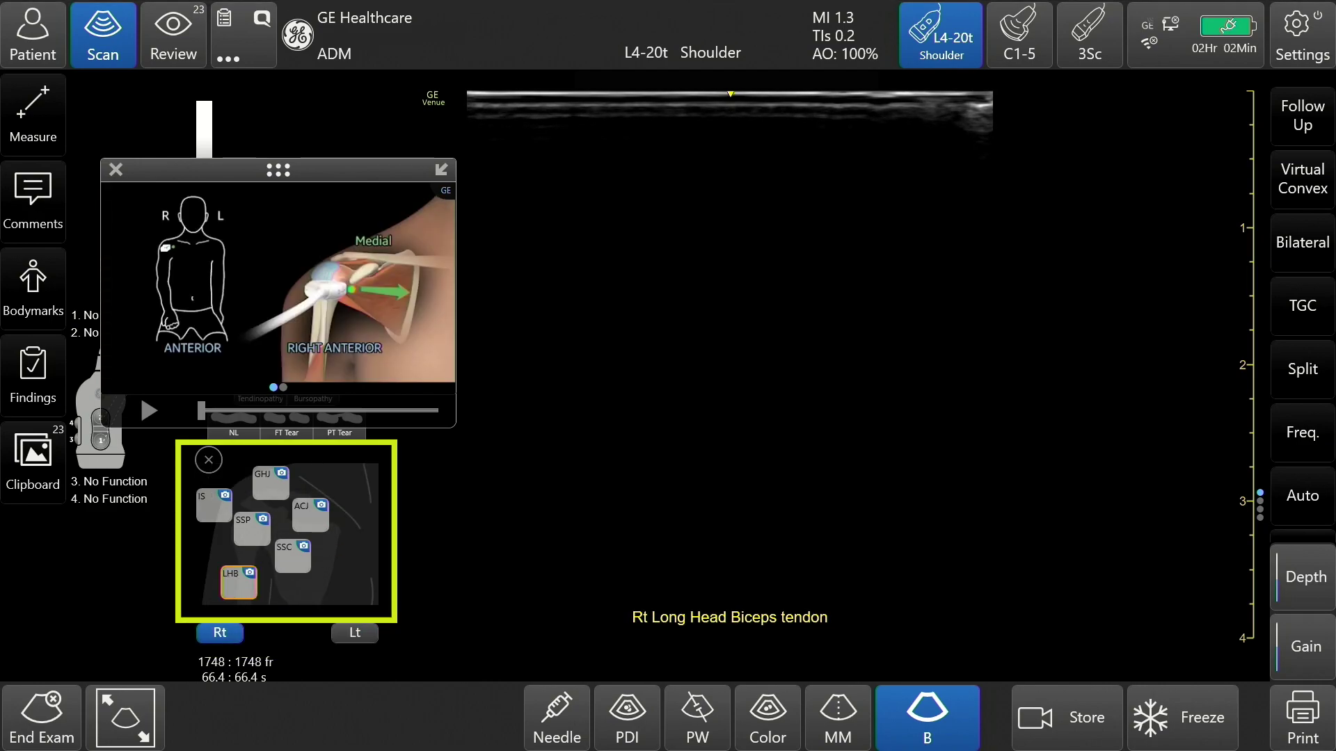
click(422, 729)
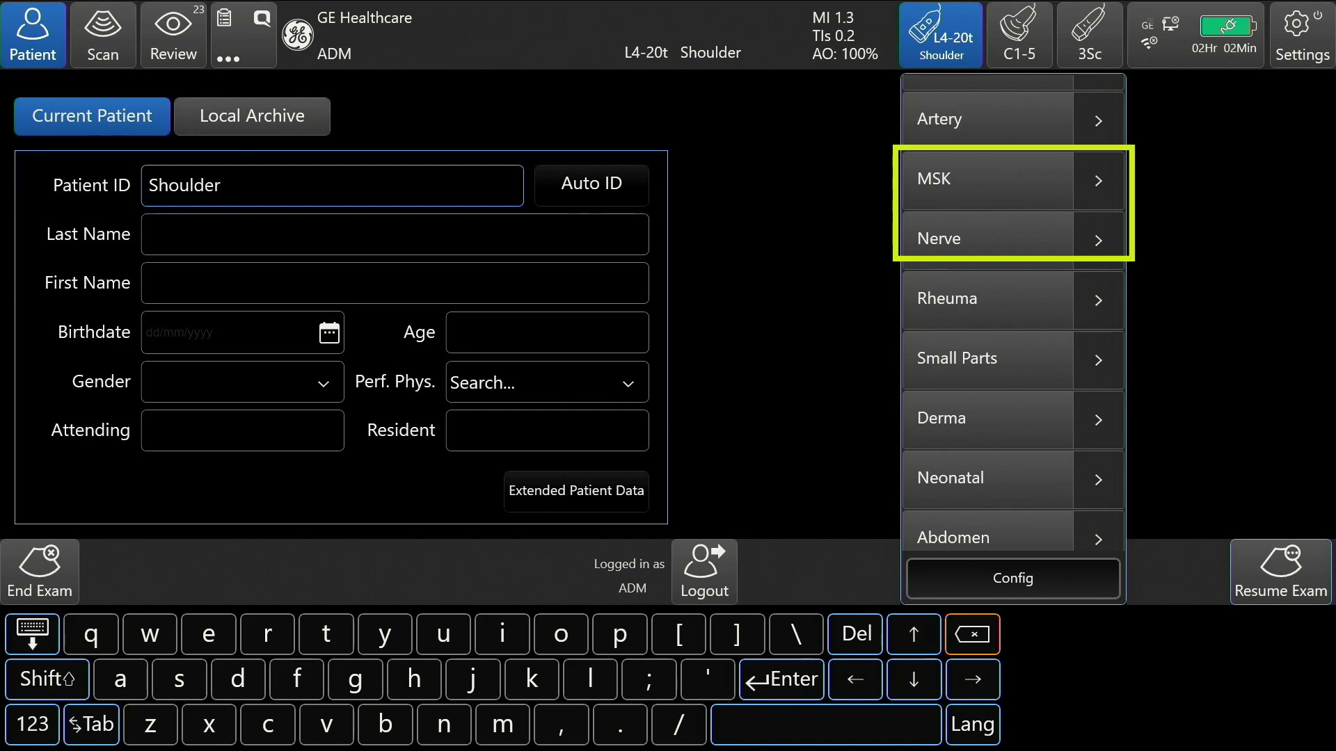
click(1097, 180)
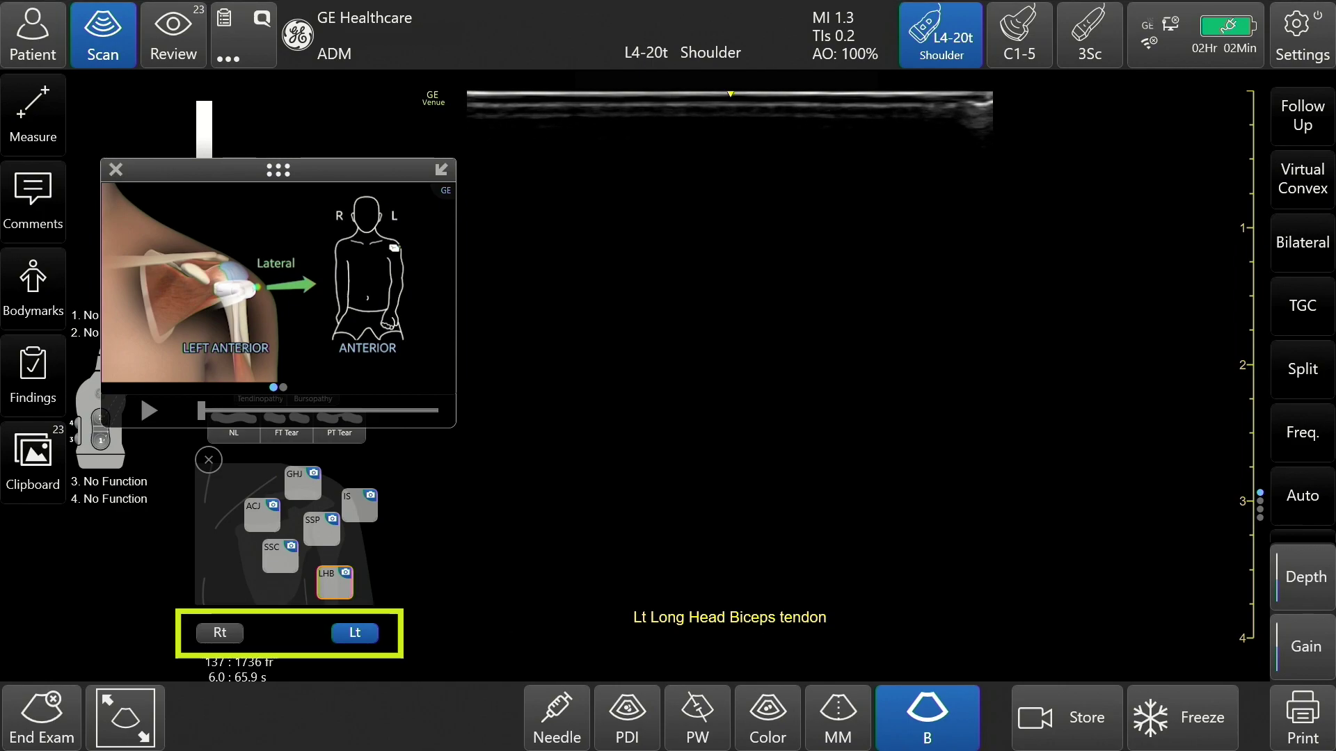
Toggle the shoulder diagram between the right and left sides, ending on the right side
click(219, 632)
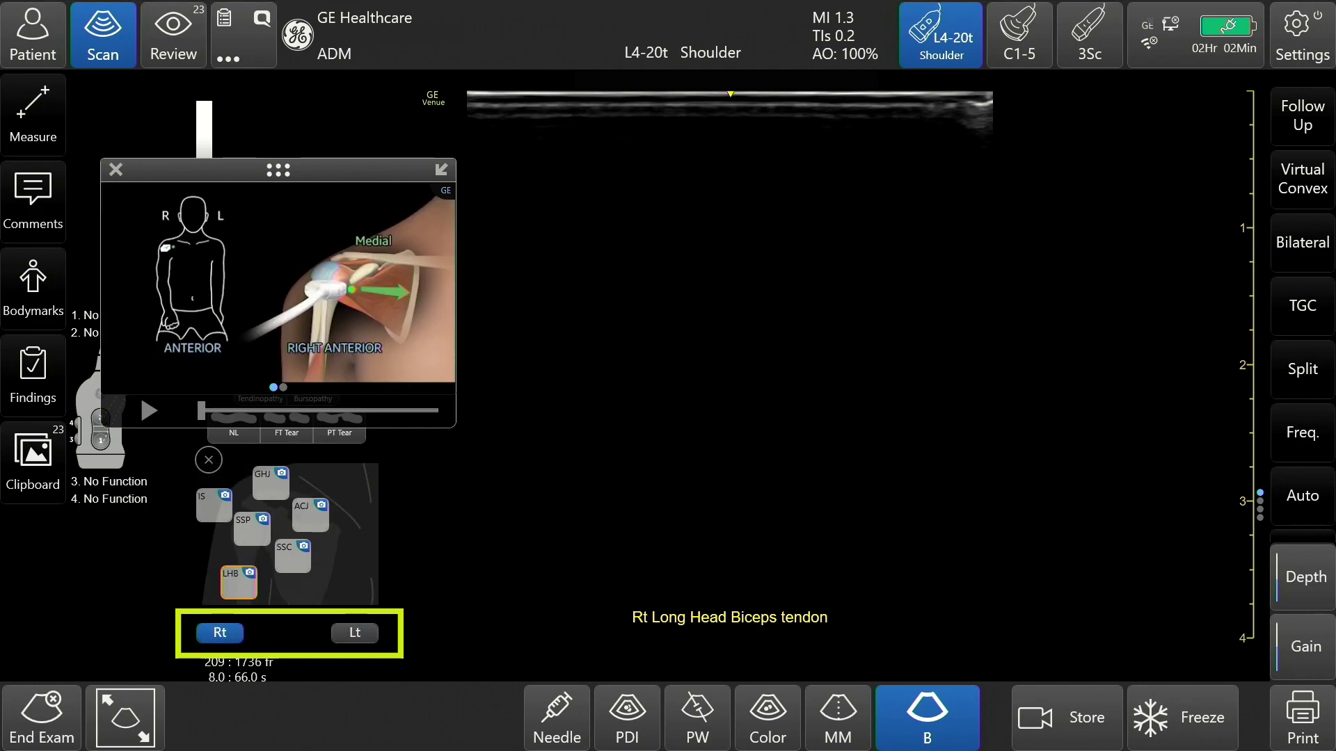
click(354, 632)
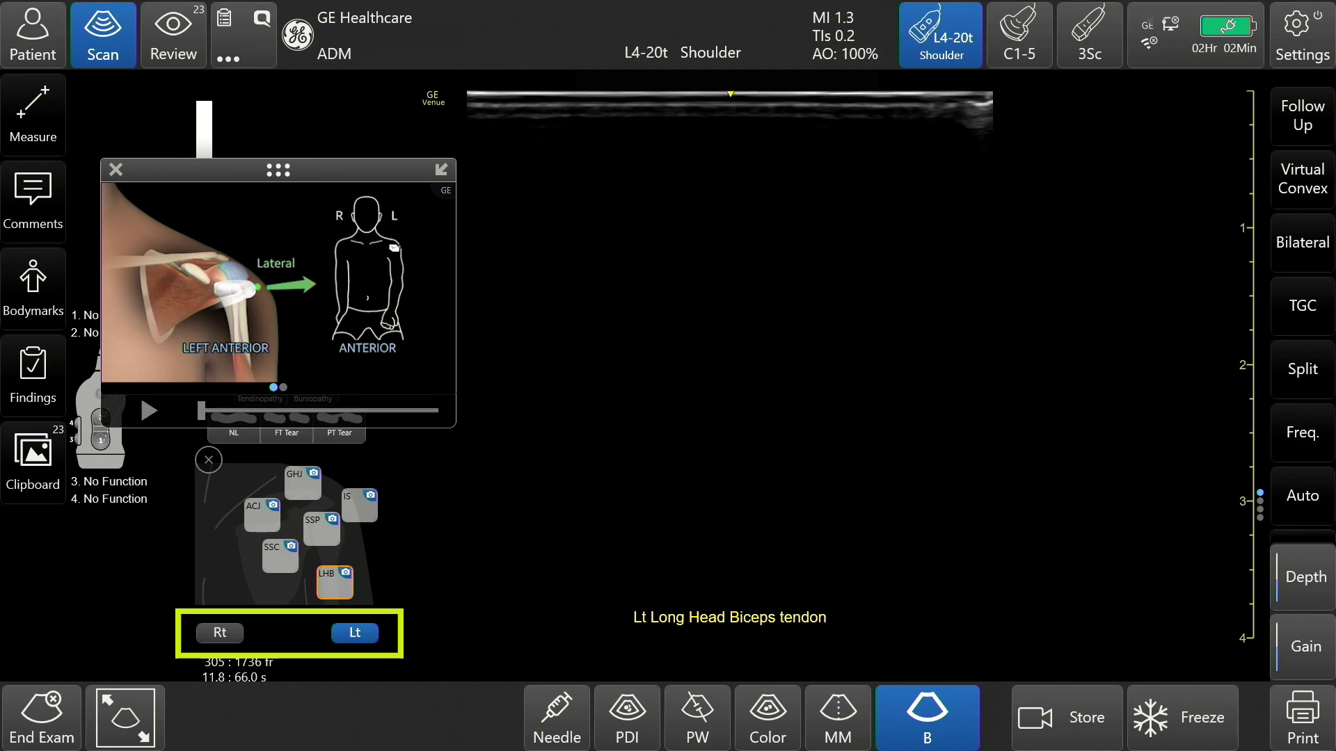
click(220, 633)
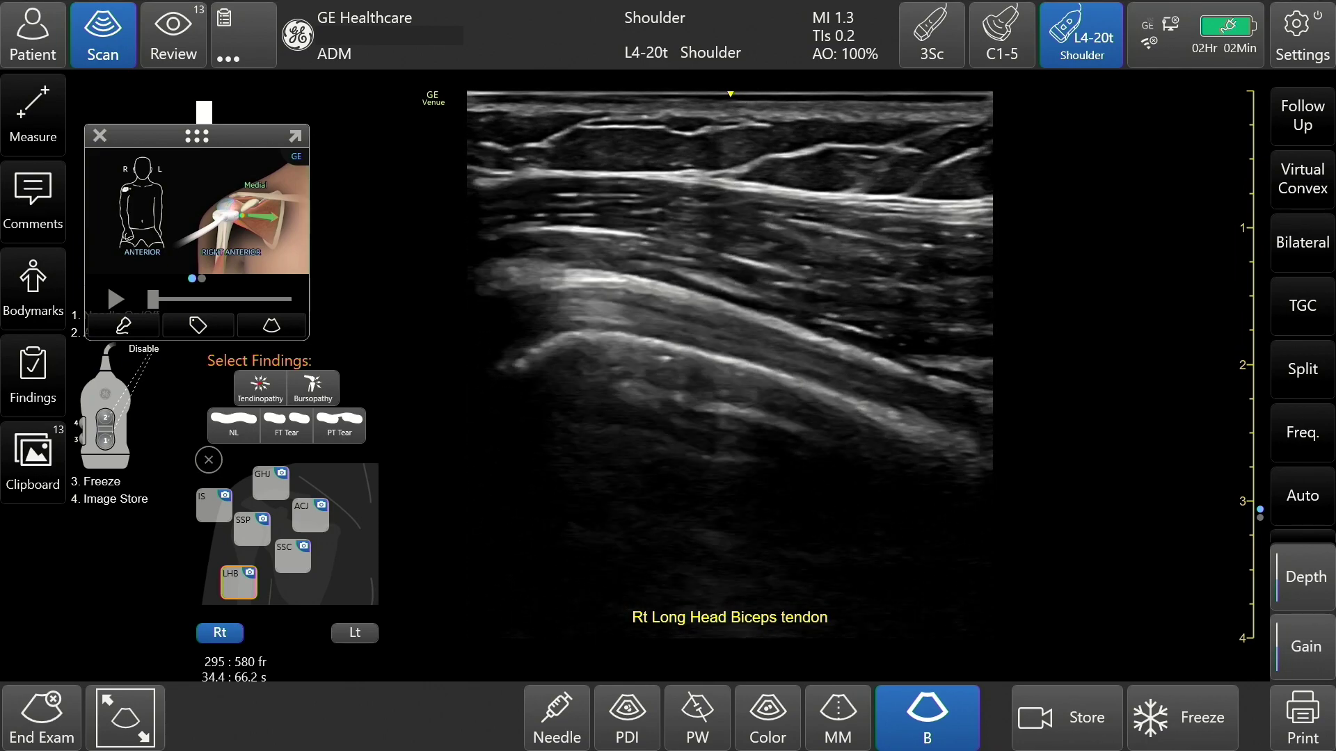
Freeze the right long head biceps tendon image and hide the probe-placement reference window and the shoulder diagram
click(1182, 717)
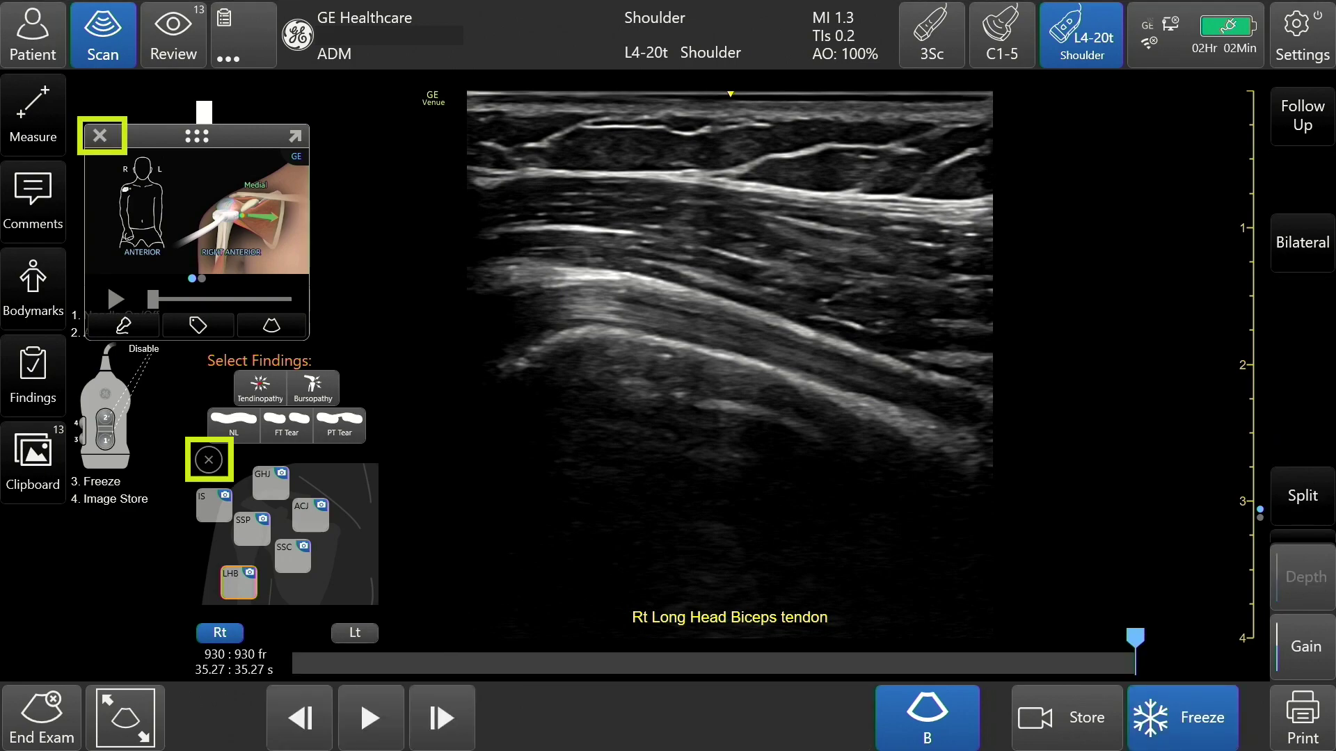
click(100, 137)
click(208, 460)
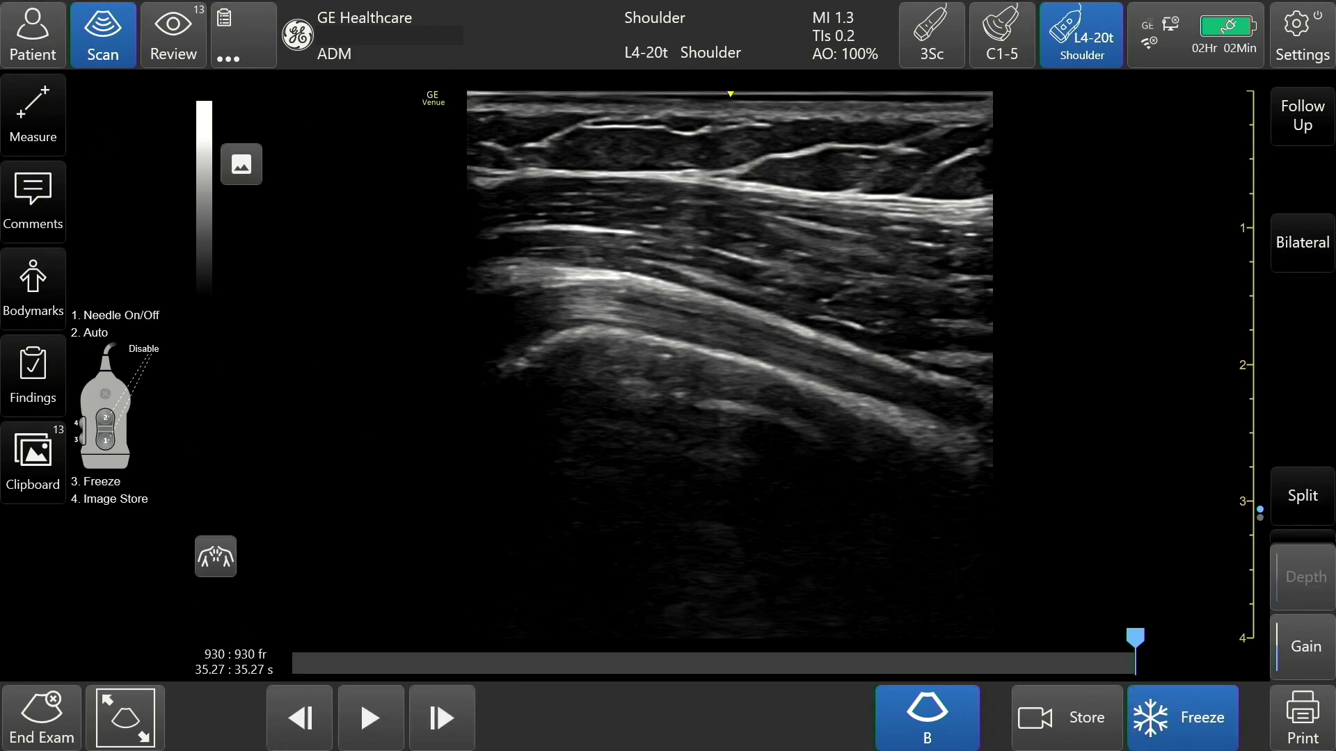
Show the shoulder diagram and the probe-placement reference window again
click(215, 557)
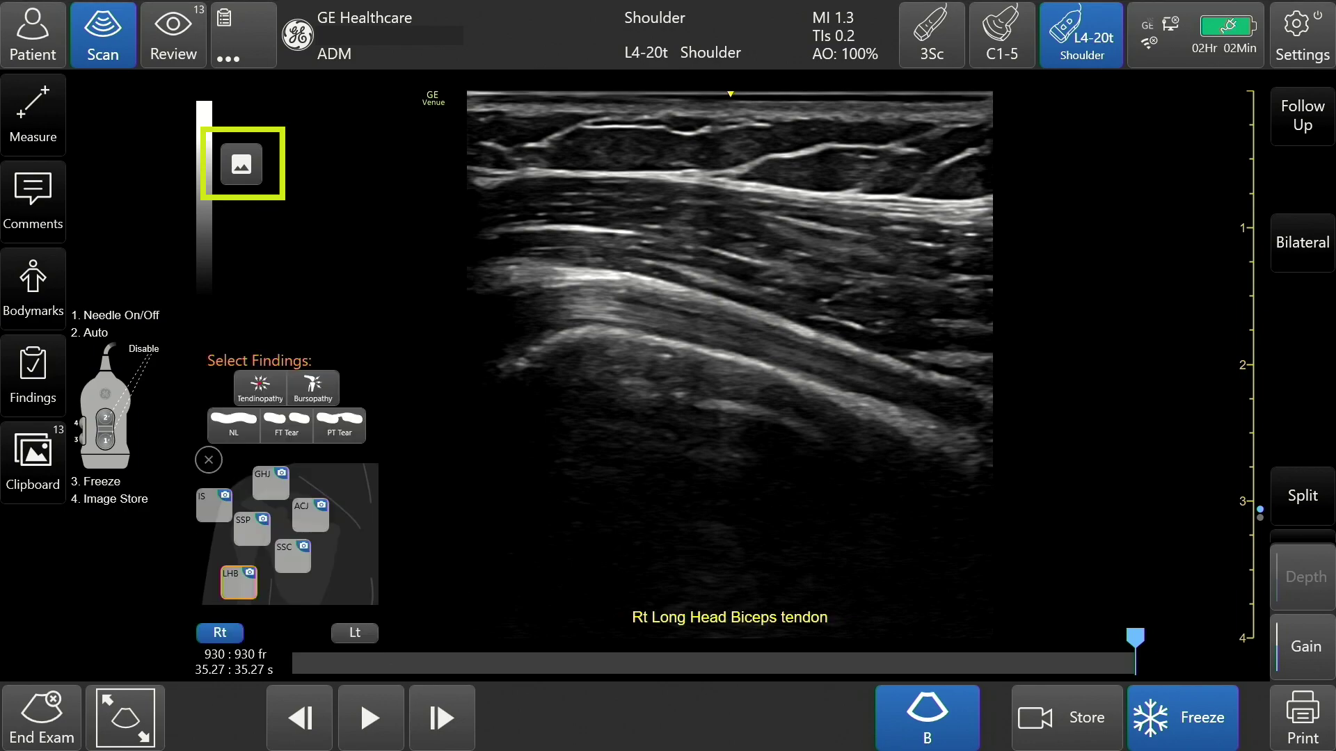
click(241, 165)
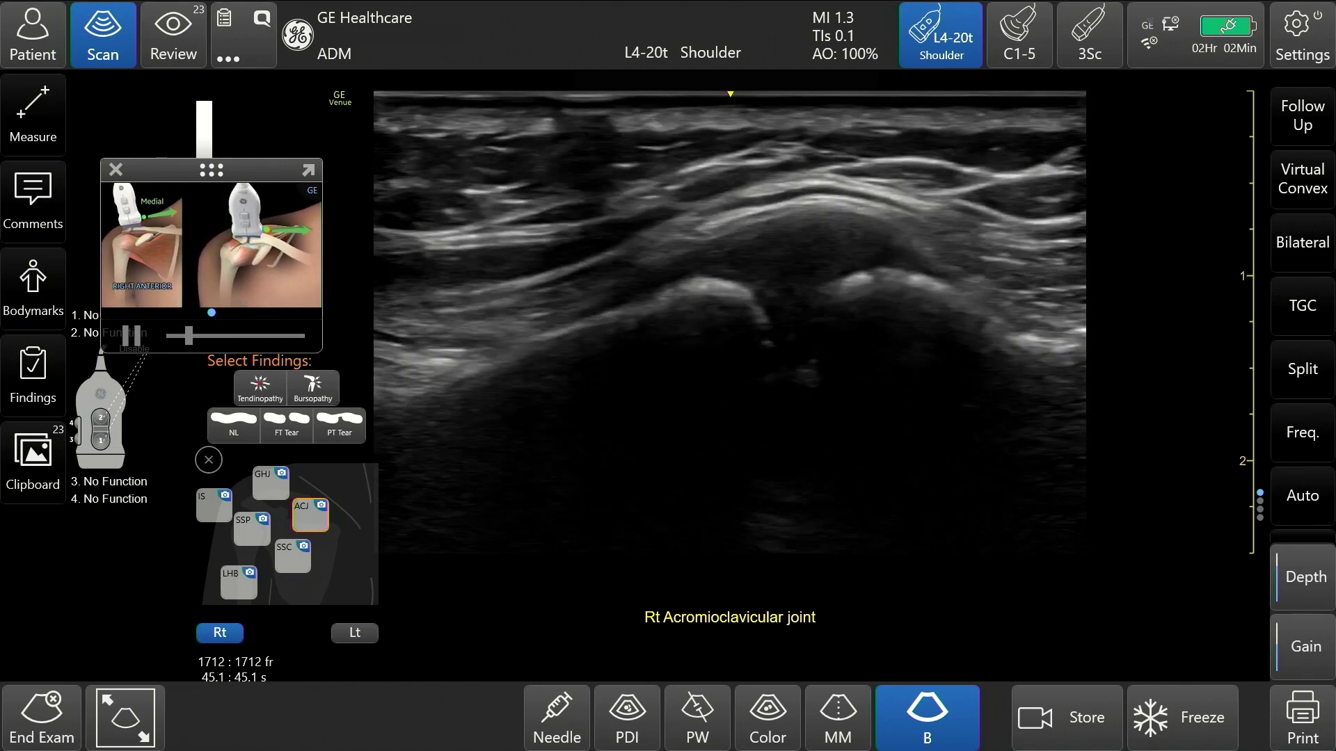
Freeze and store the right acromioclavicular joint image, and store another capture from the live scan
click(1182, 717)
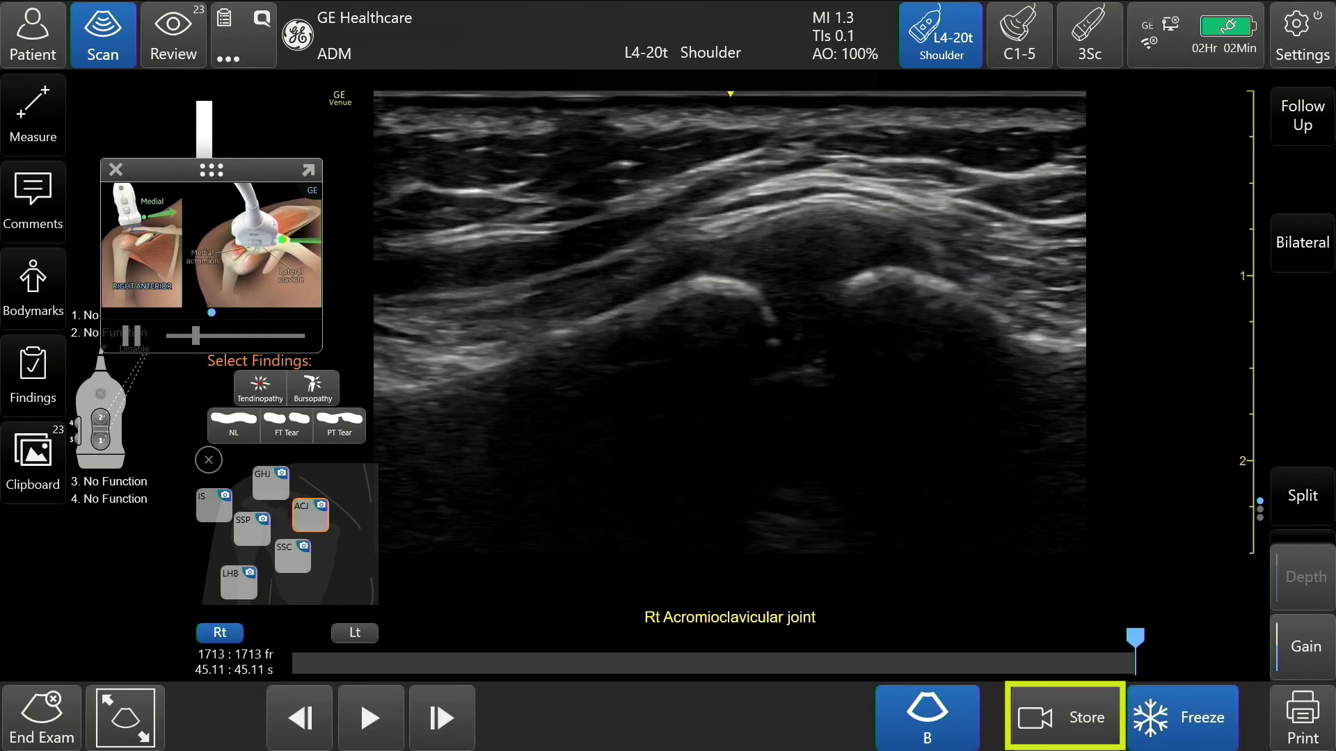
click(1064, 718)
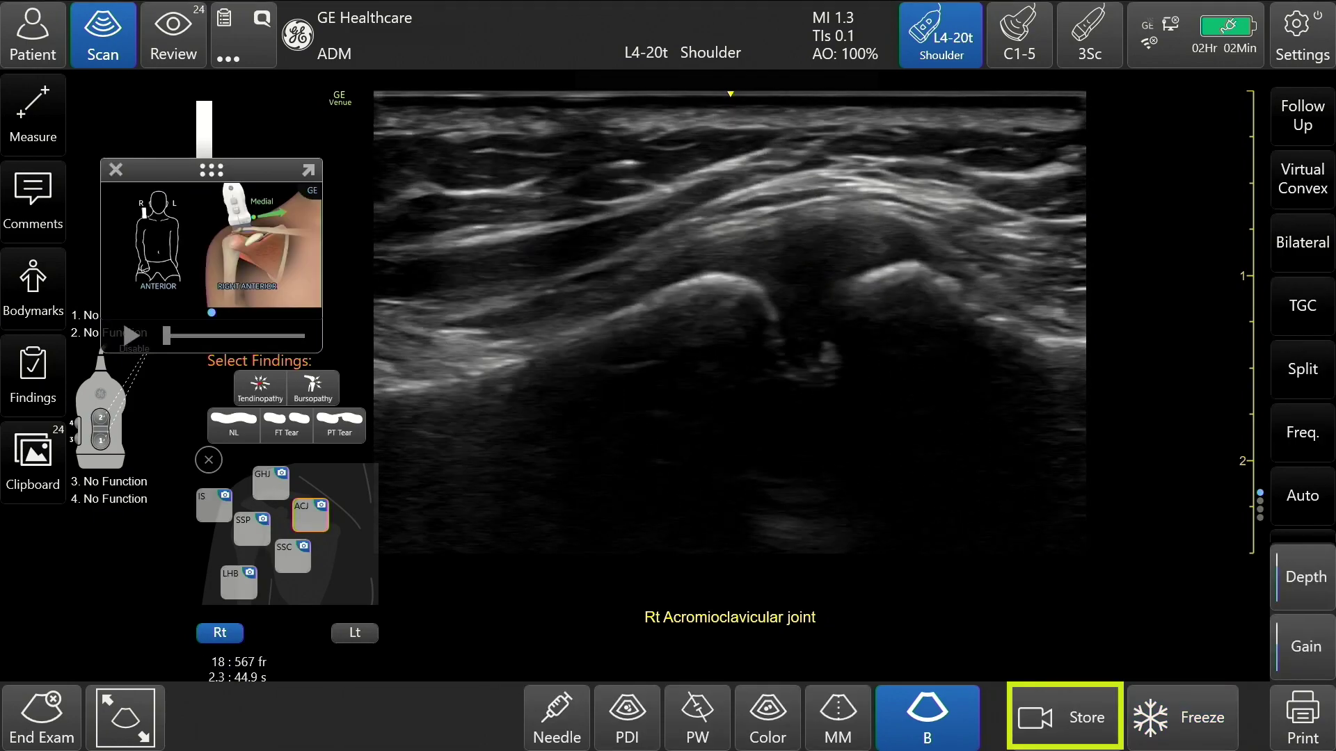
click(1065, 717)
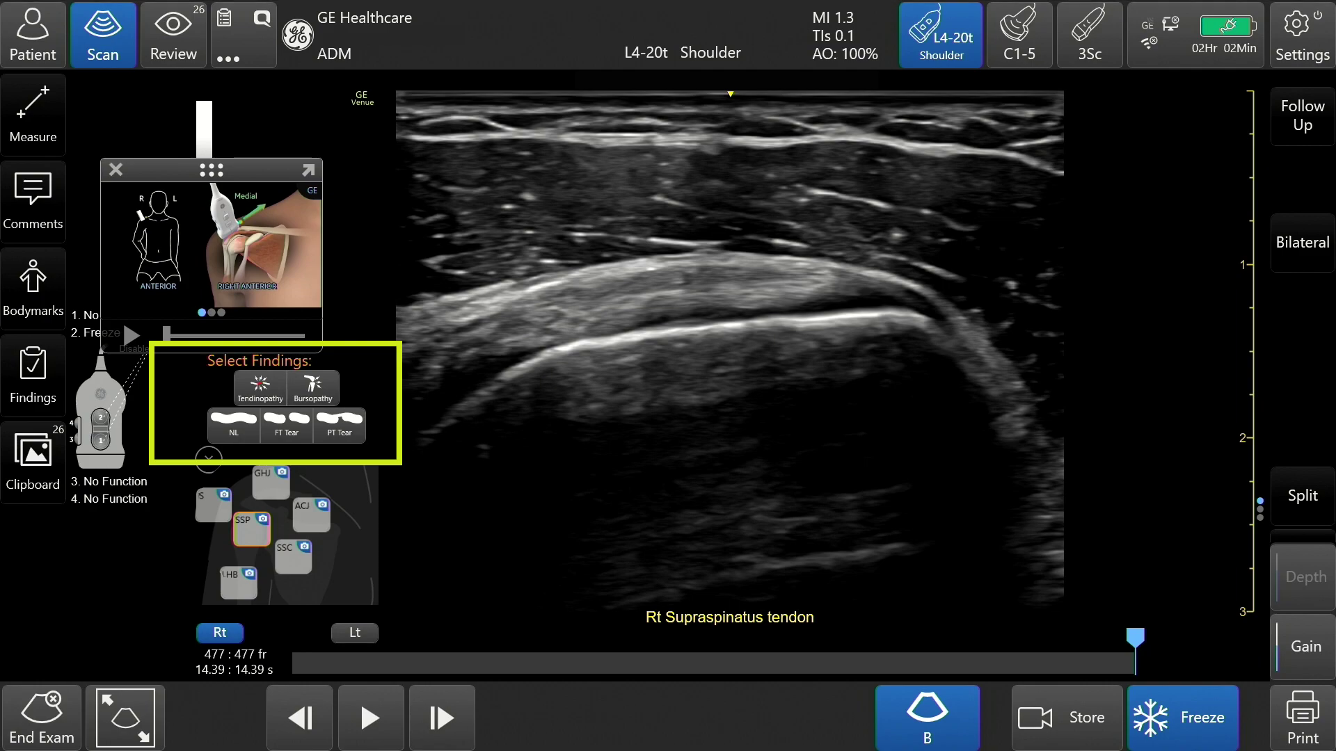
Mark the right supraspinatus tendon (SSP) as NL and reselect it on the shoulder diagram
click(234, 424)
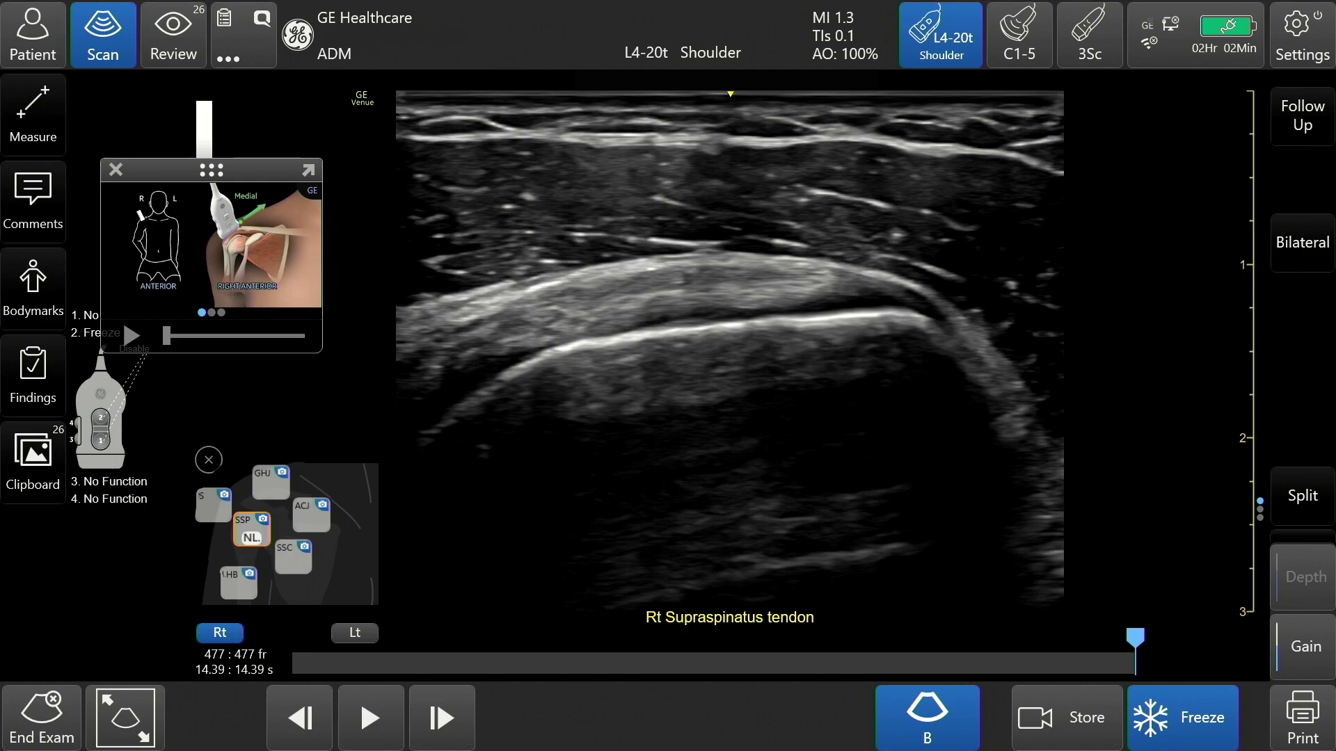
click(262, 518)
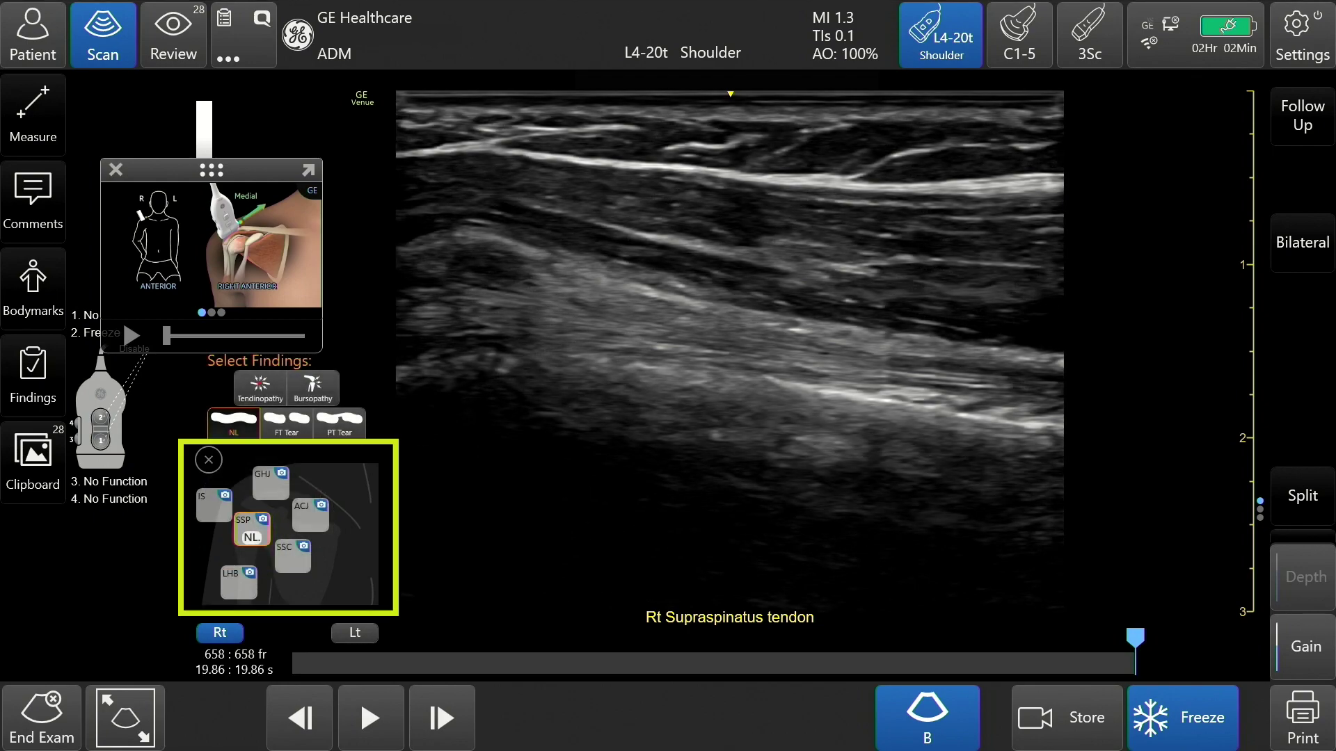
Store the right long head biceps tendon (LHB) image with the finding NL and switch the shoulder diagram to the left side
click(239, 582)
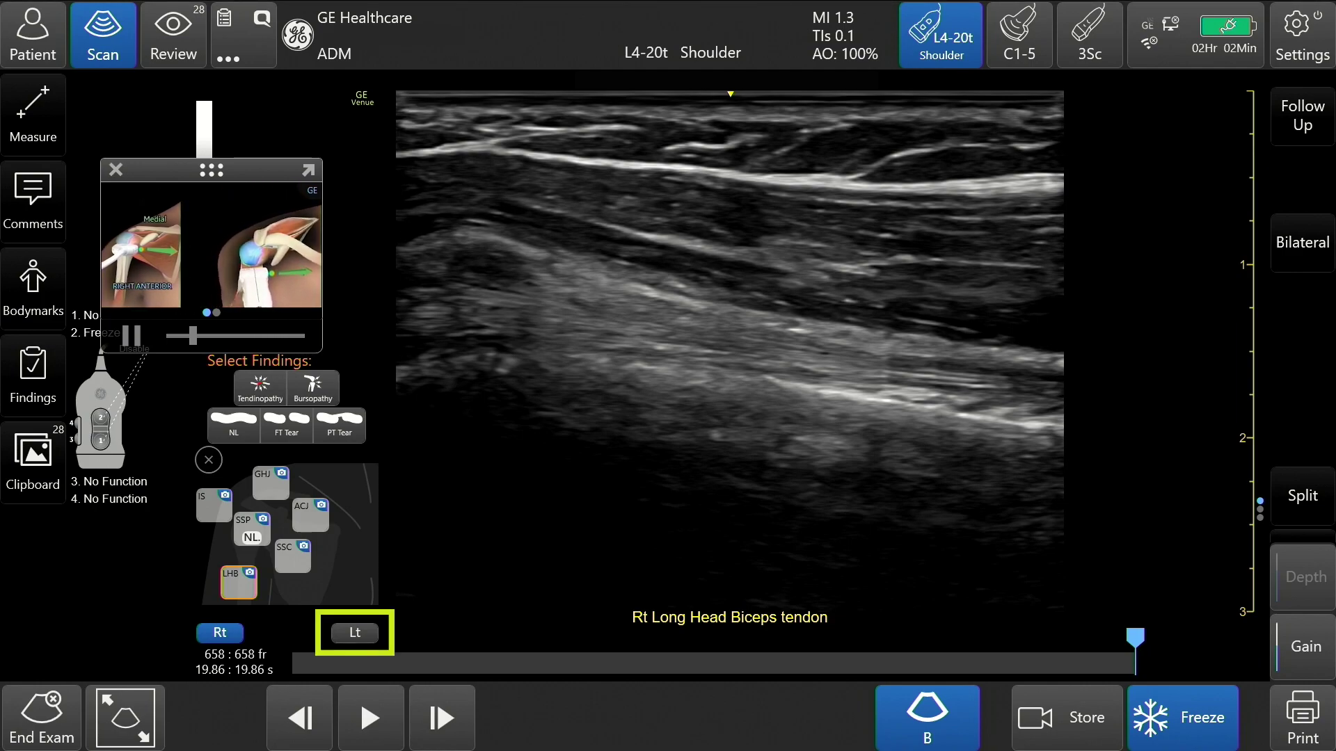
click(234, 423)
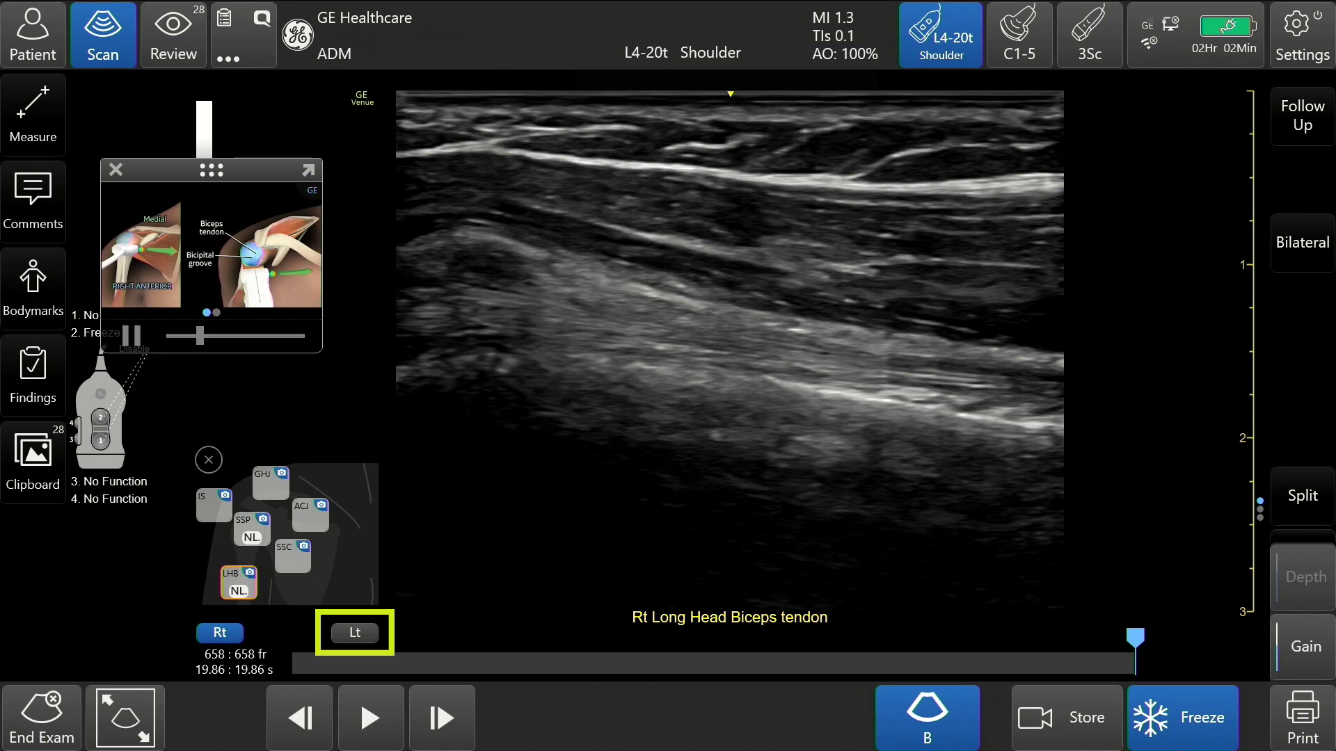
click(1066, 718)
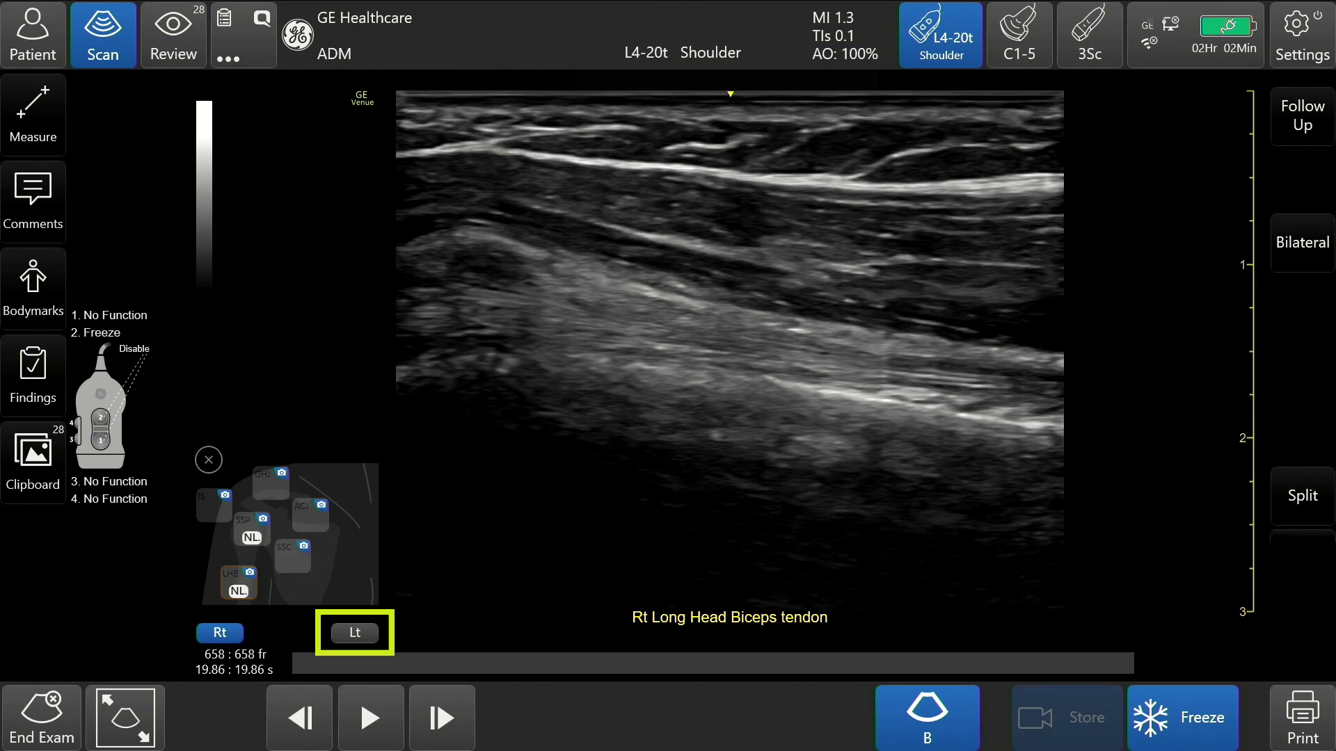
click(354, 633)
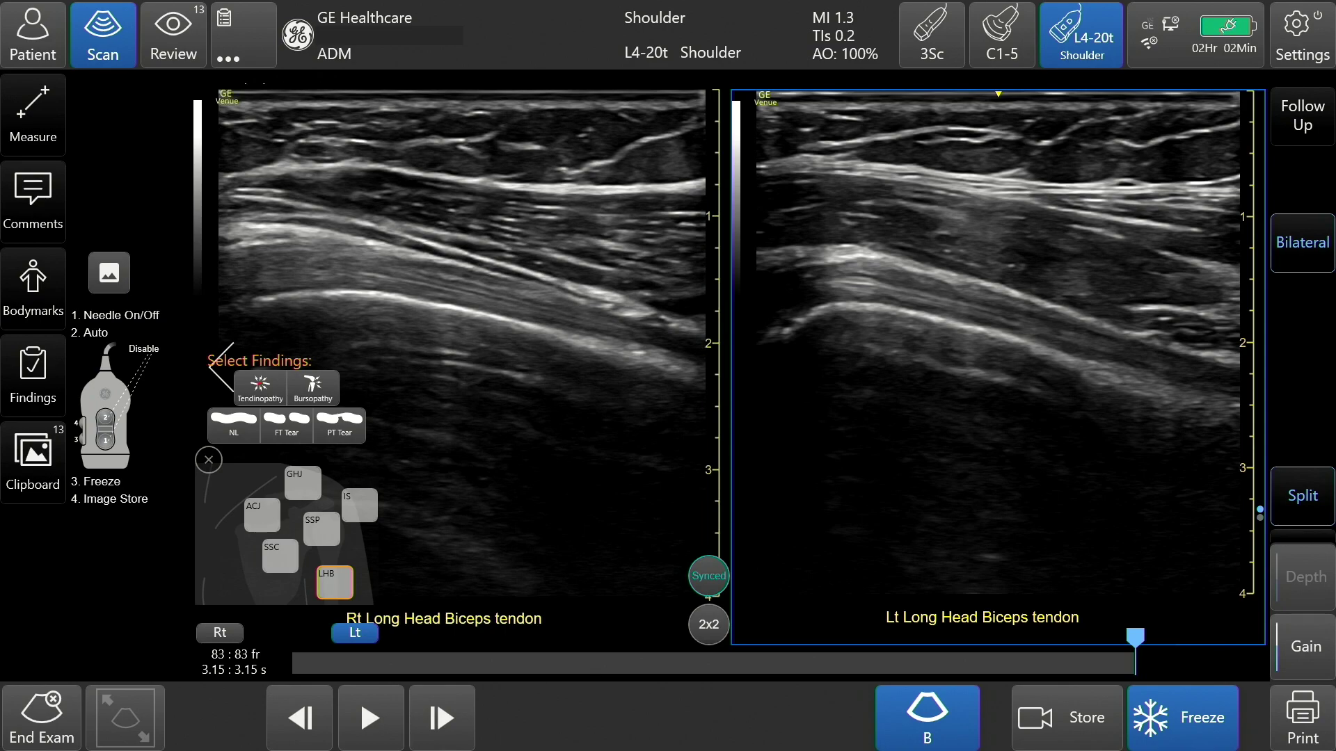
Adjust the gain and increase the depth of the live left biceps tendon image, and resync it with the right image
click(708, 576)
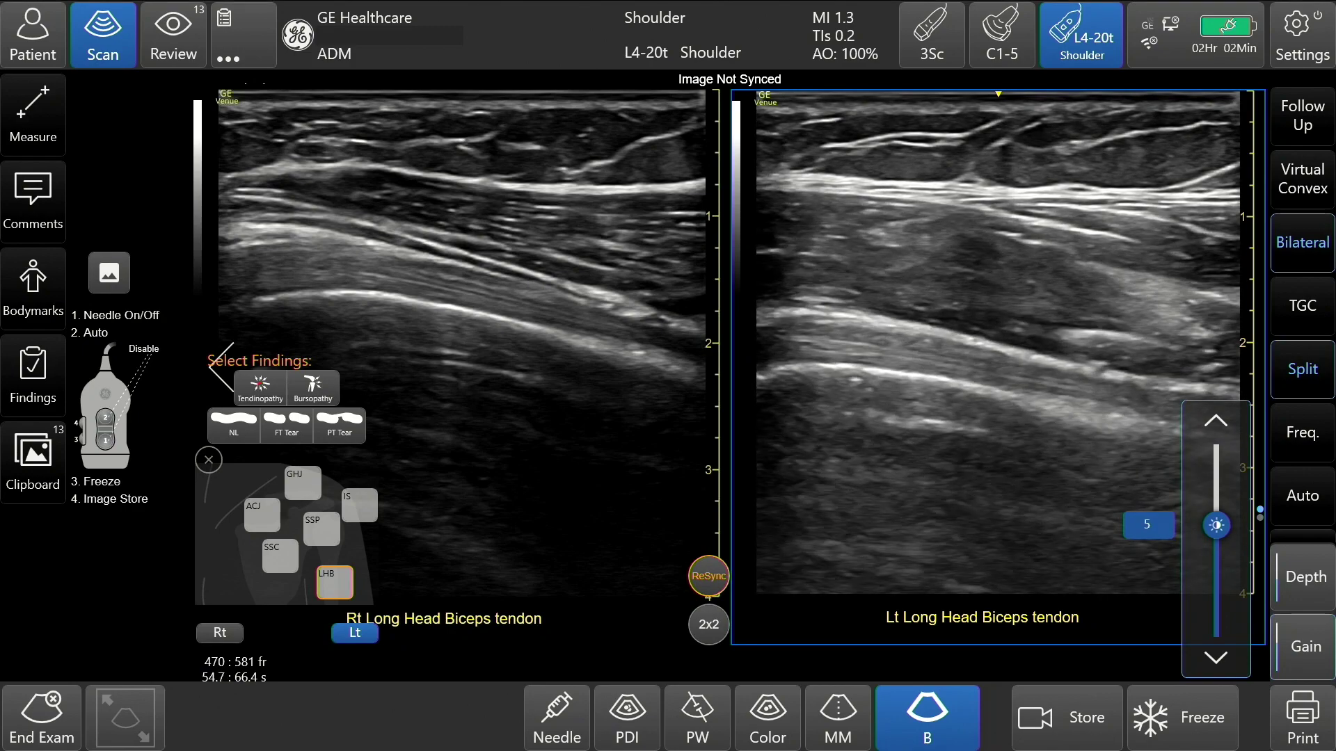
click(1214, 657)
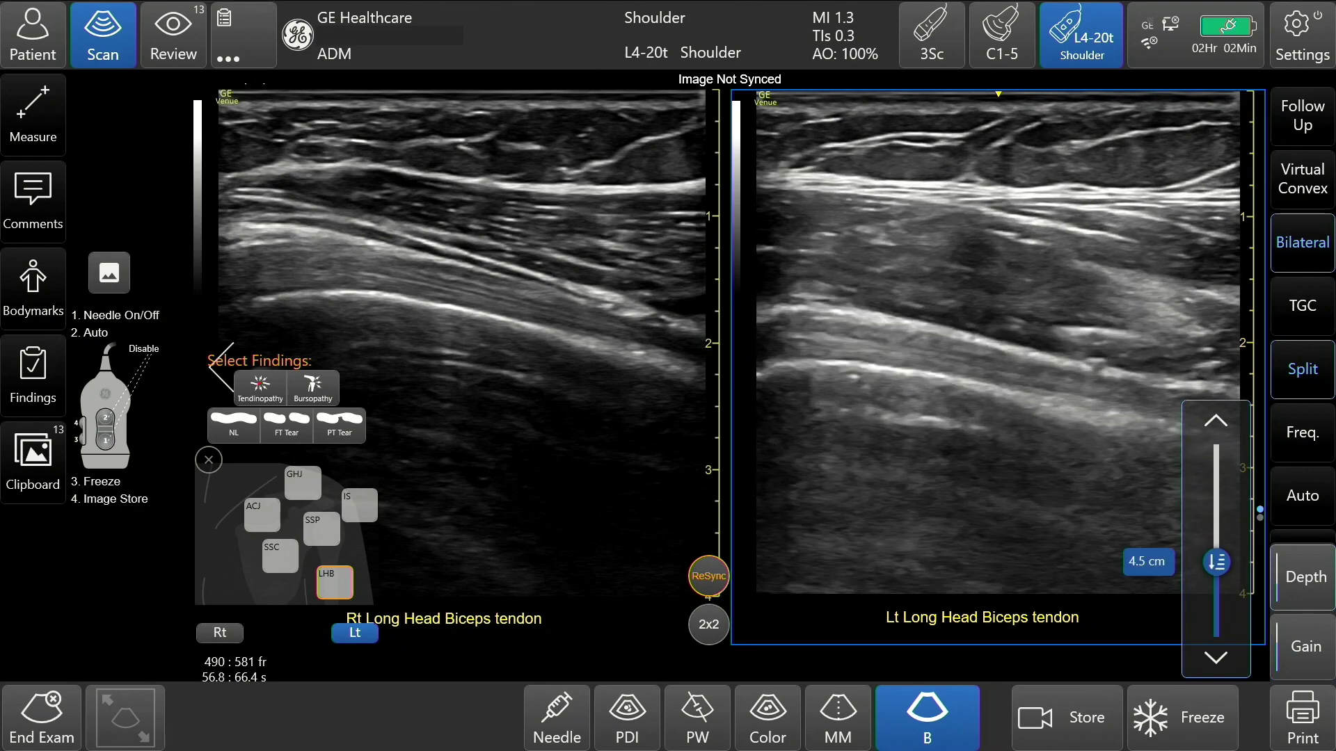
click(1215, 657)
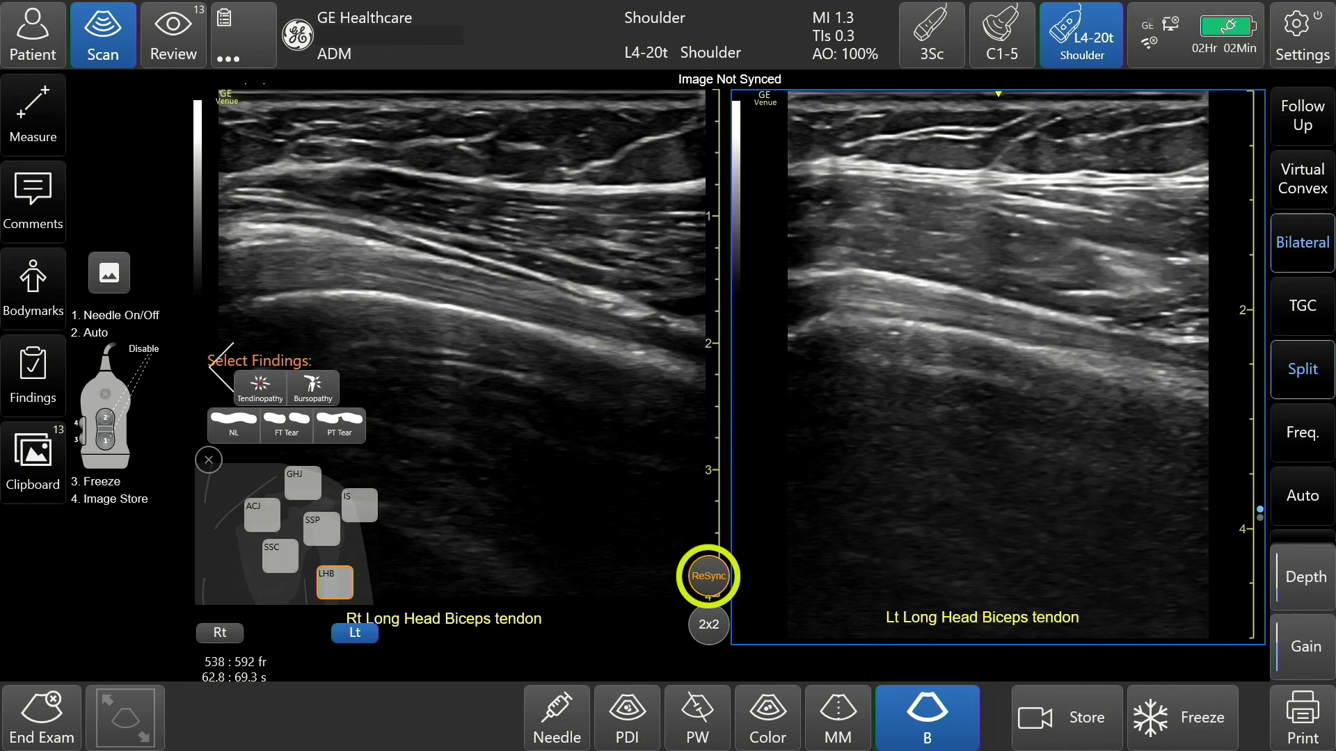
click(709, 576)
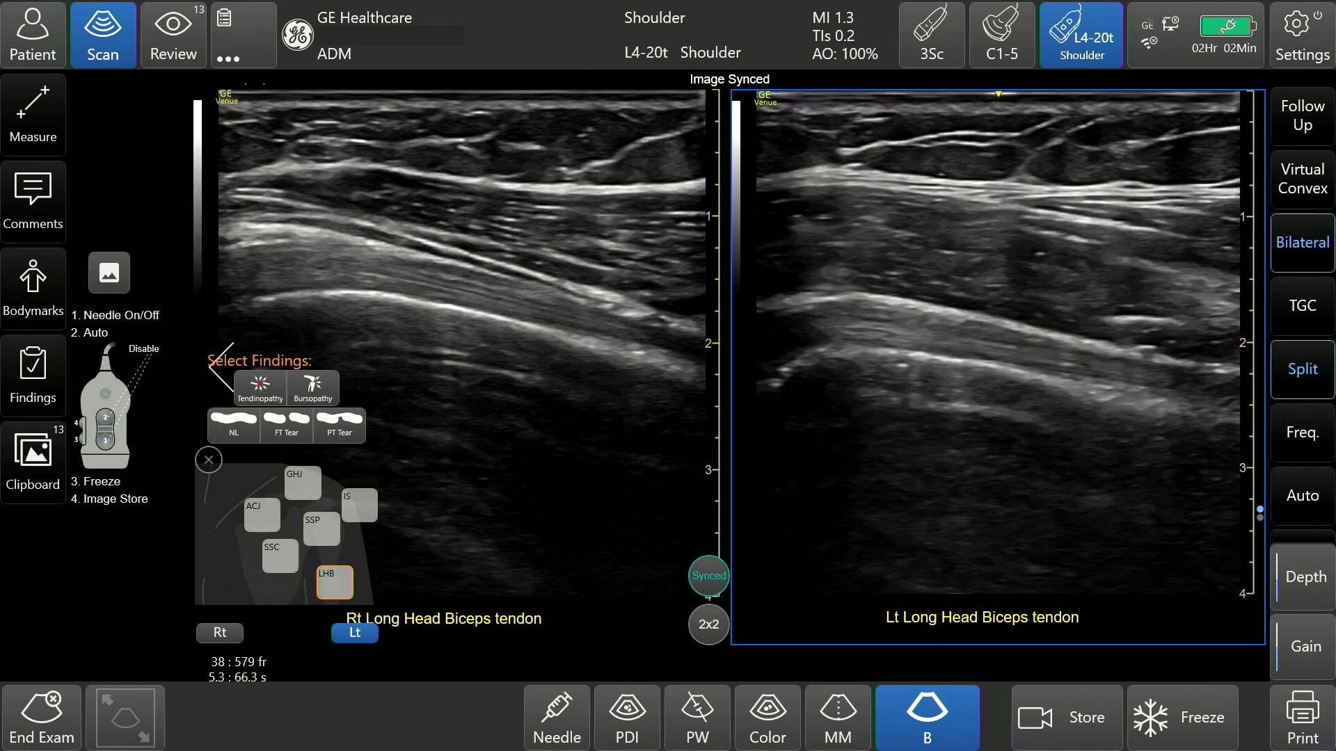
Change the bilateral biceps tendon comparison to the 2x2 layout
click(708, 624)
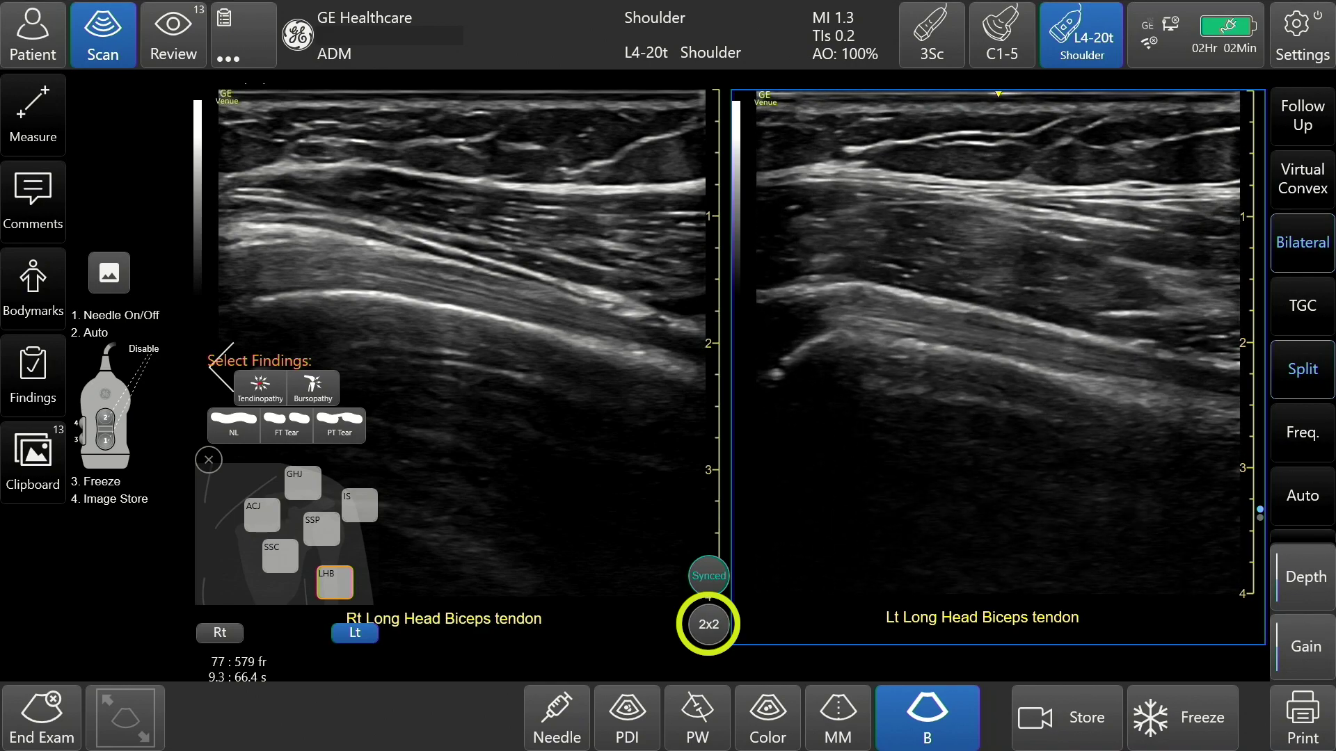
click(708, 624)
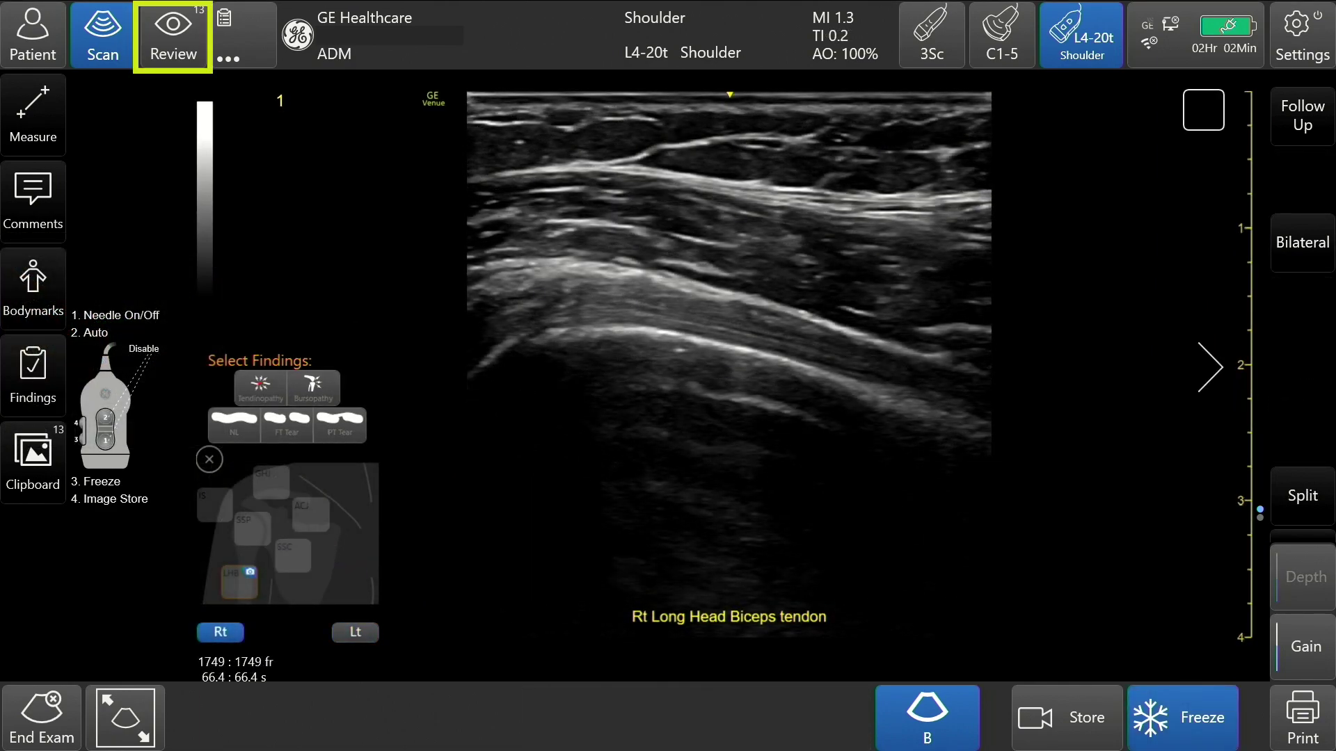
Open the shoulder exam review and browse through the stored right long head biceps (LHB) images
click(173, 35)
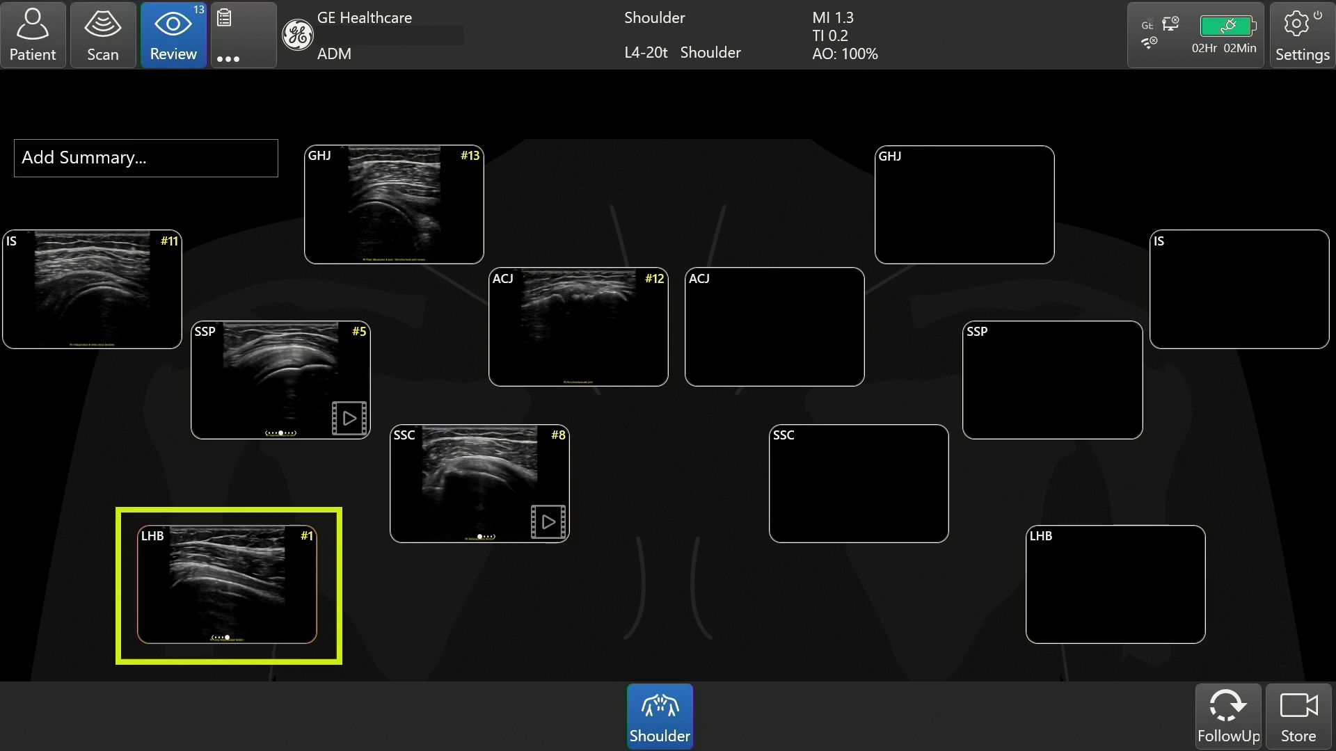
scroll(226, 584, left, 1)
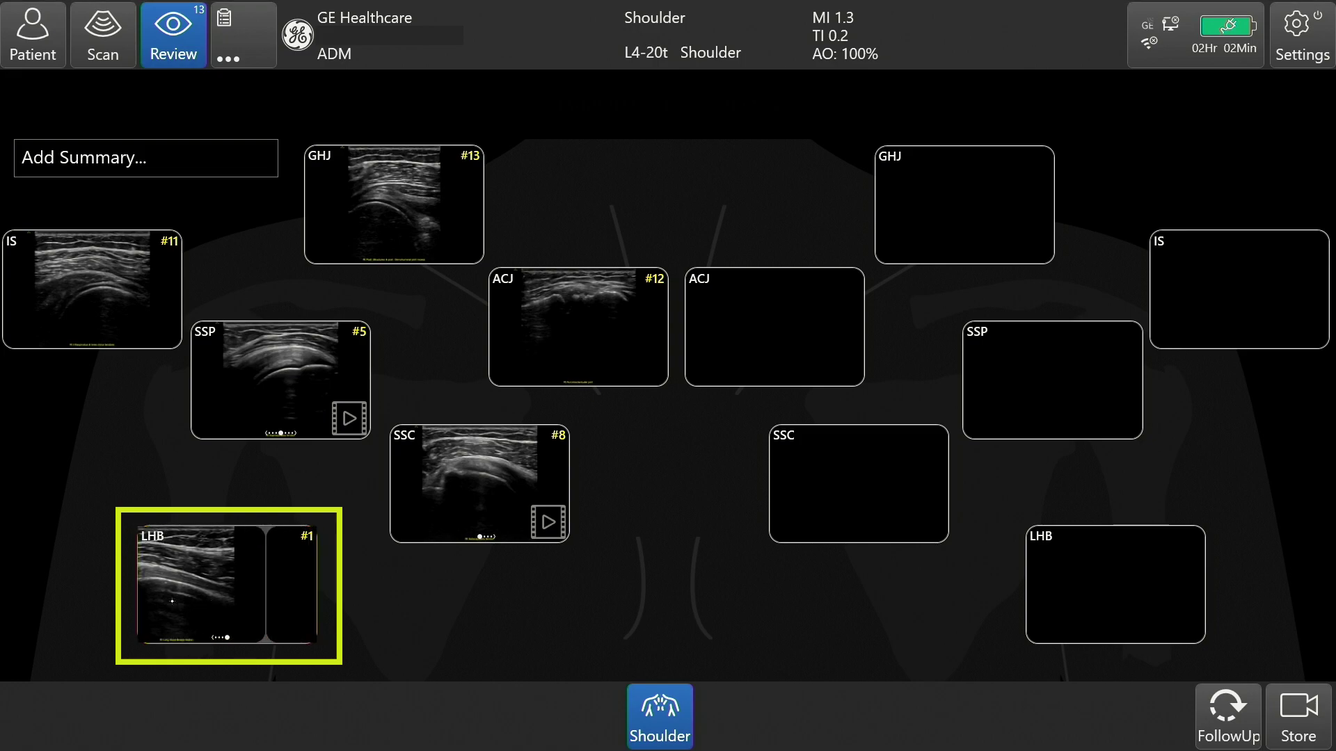
scroll(227, 585, left, 1)
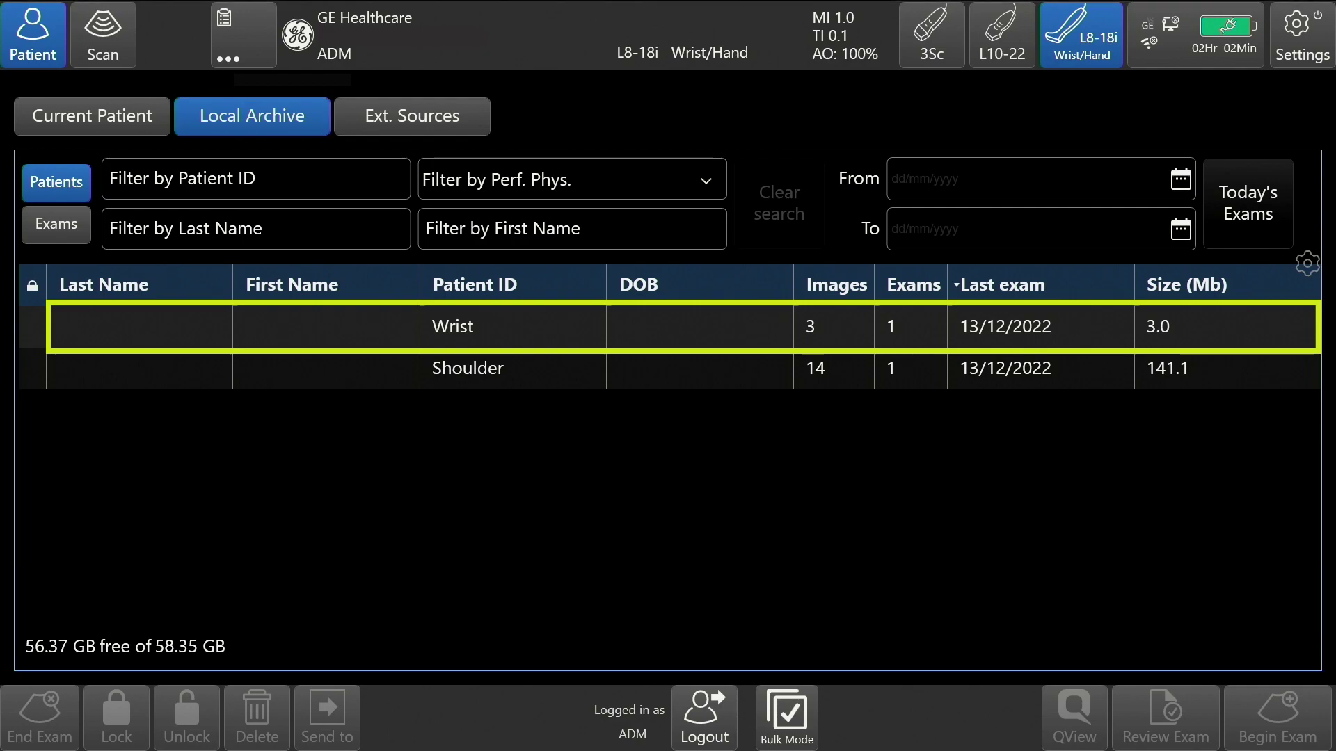
Open the archived Wrist exam and start a FollowUp from Right Carpal Tunnel image 9
click(452, 326)
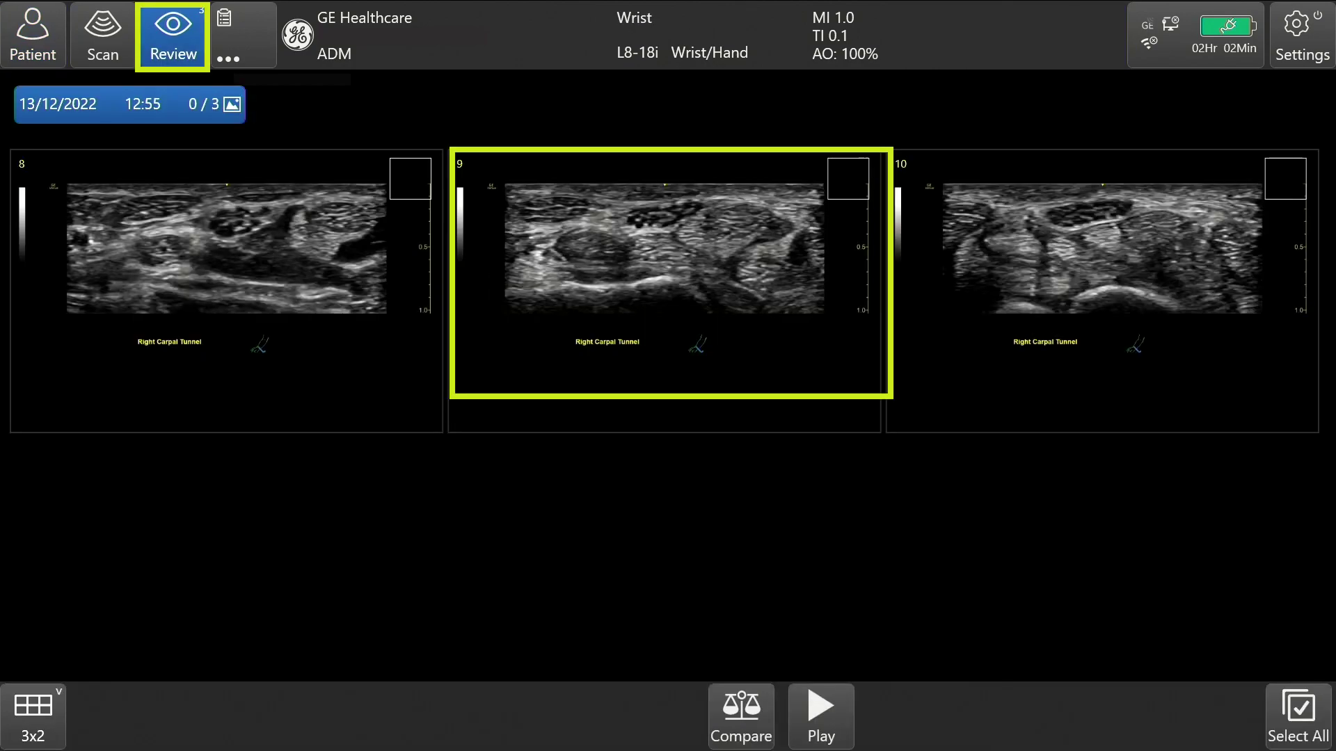
click(848, 178)
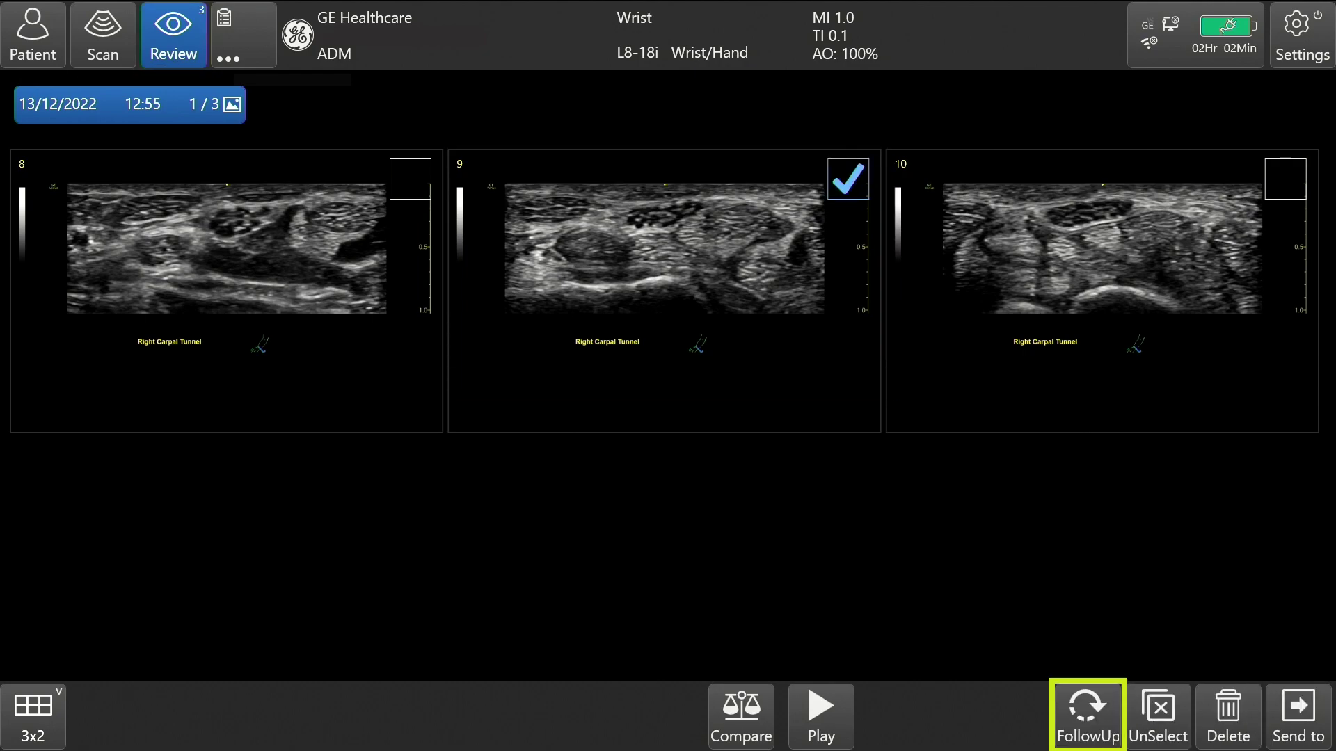
click(1088, 716)
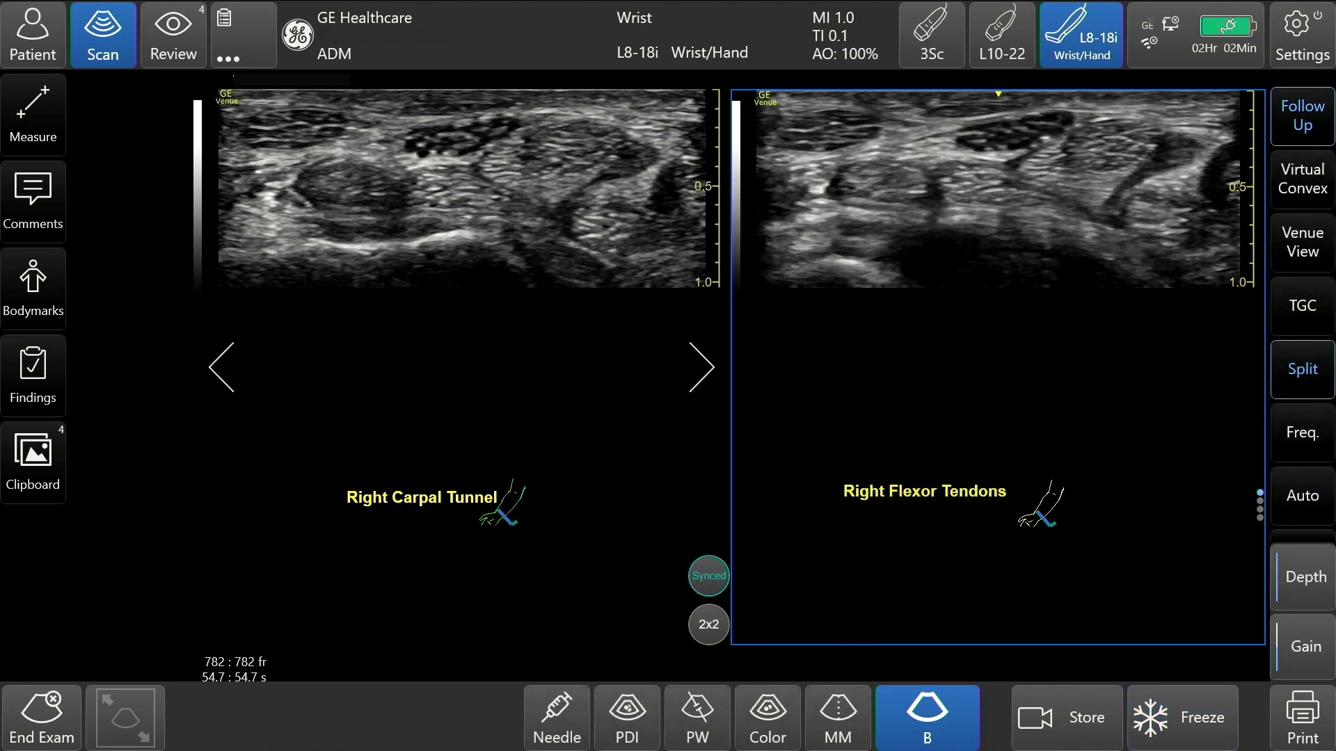
Raise the gain of the live Right Flexor Tendons image by several levels
click(1301, 646)
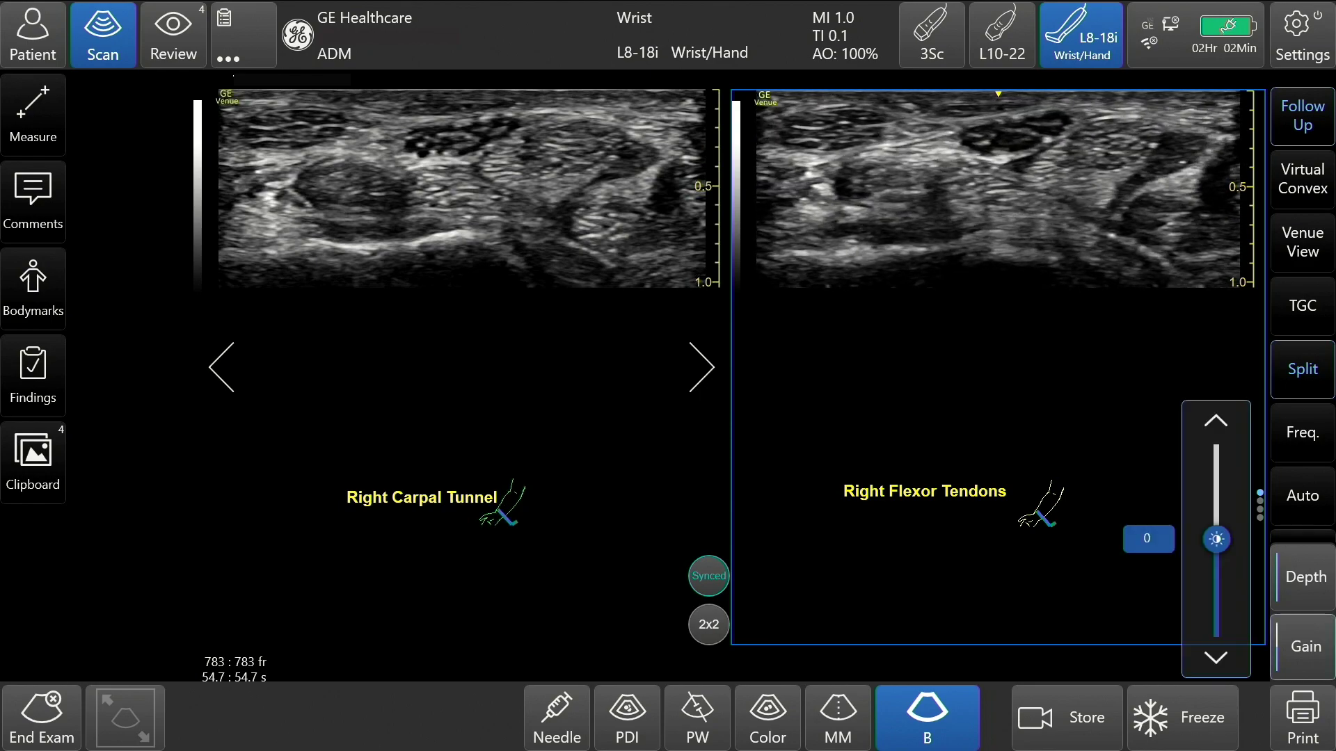
click(1215, 420)
click(1215, 420)
click(1215, 420)
click(1215, 420)
click(1215, 421)
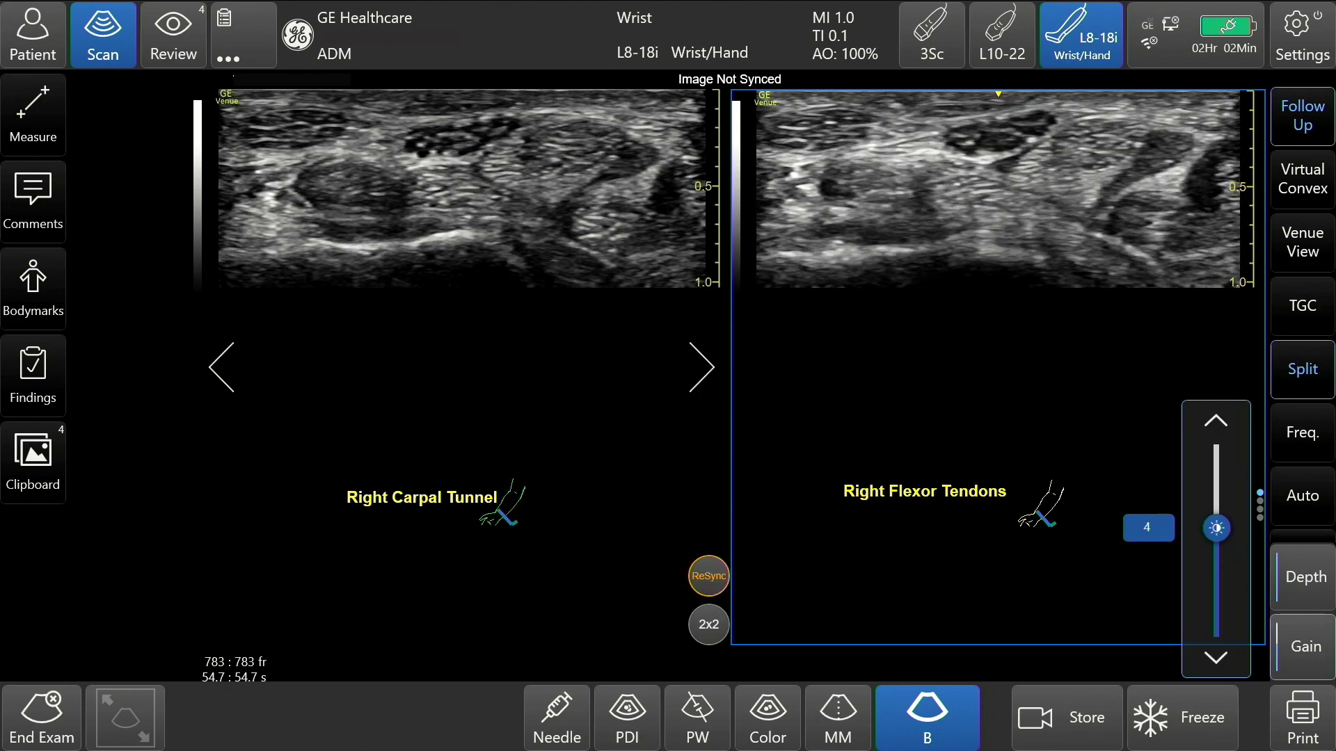
click(1216, 421)
click(1215, 421)
Increase the depth of the live Right Flexor Tendons image to 2.0 cm and resync it with the reference image
click(1306, 577)
click(1216, 657)
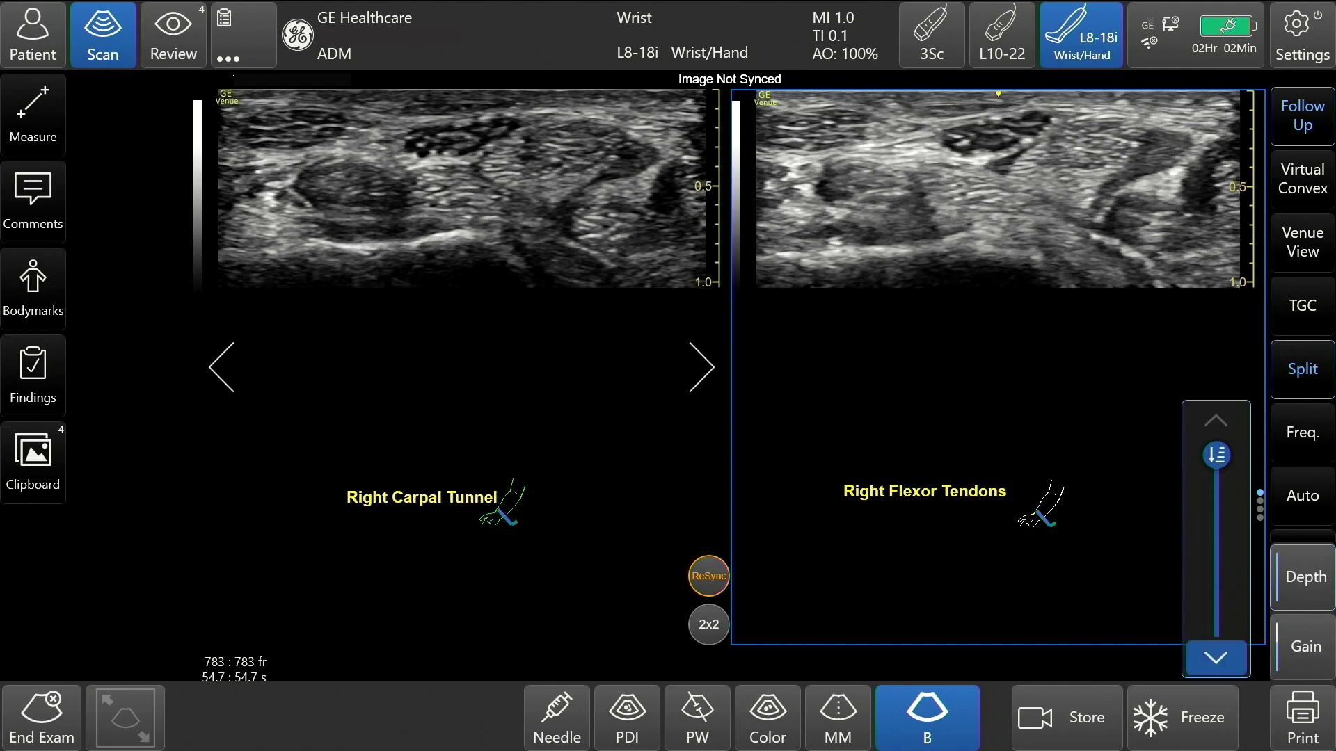
click(1216, 658)
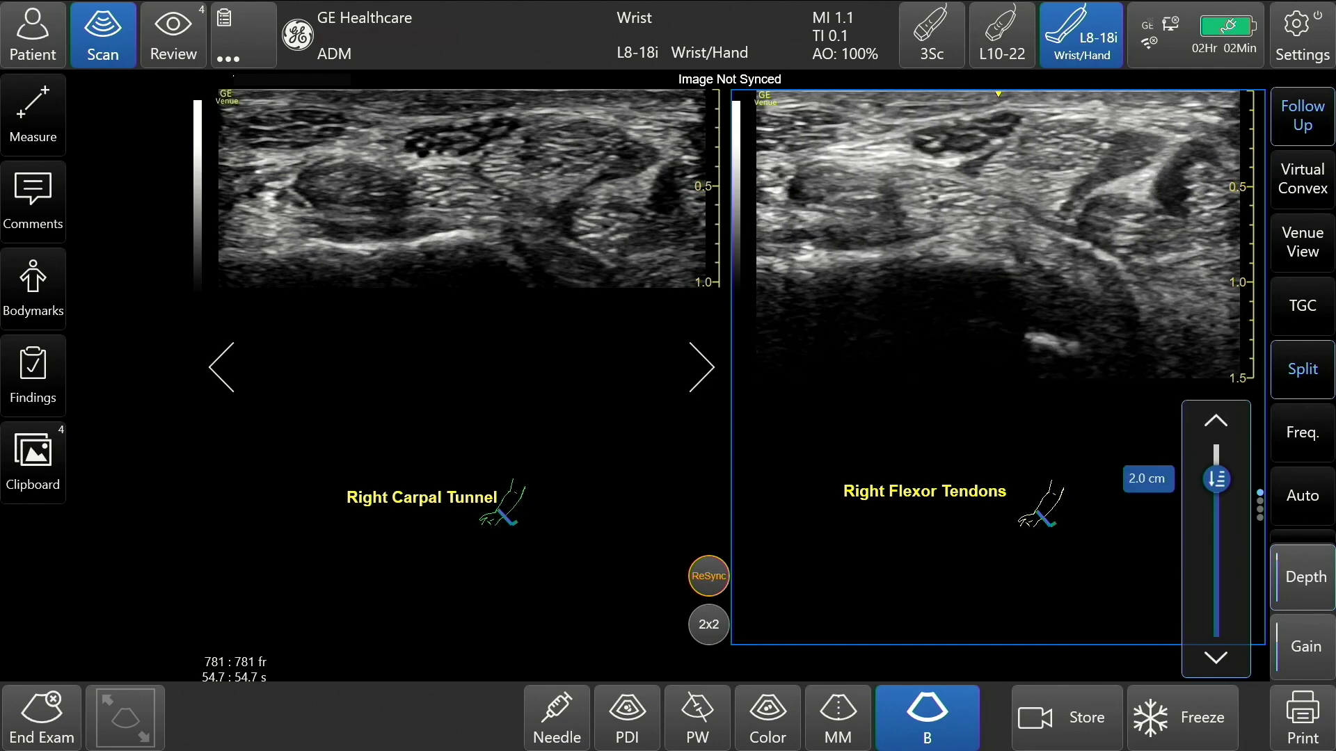
click(708, 576)
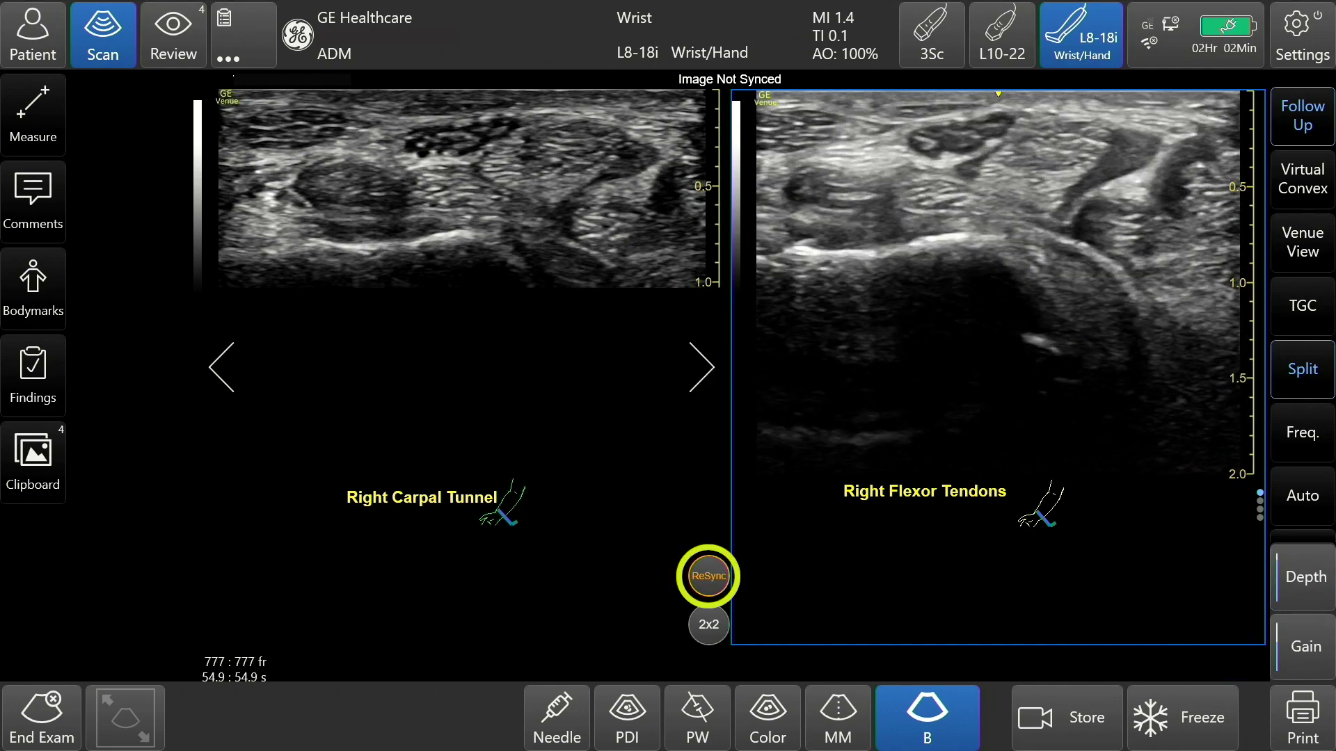